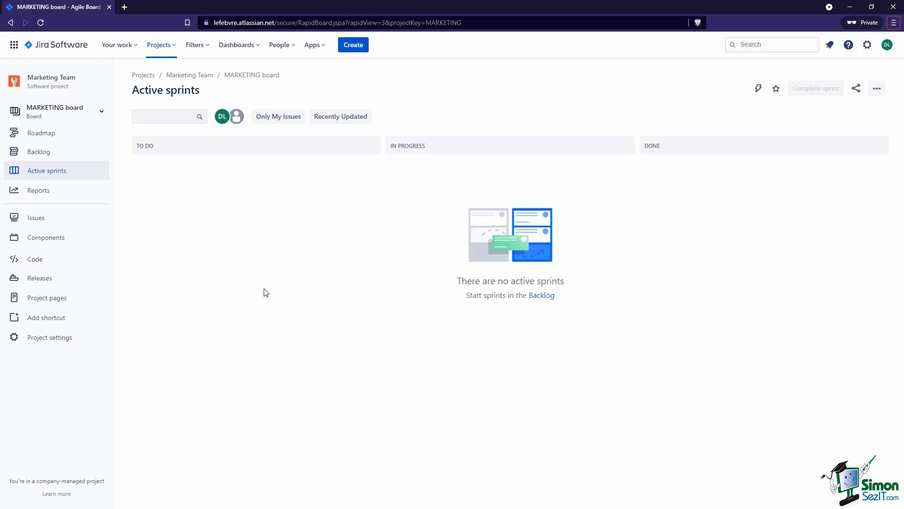
- Start creating a Scrum board based on an existing project
{"action": "left_click", "coordinate": [88, 119]}
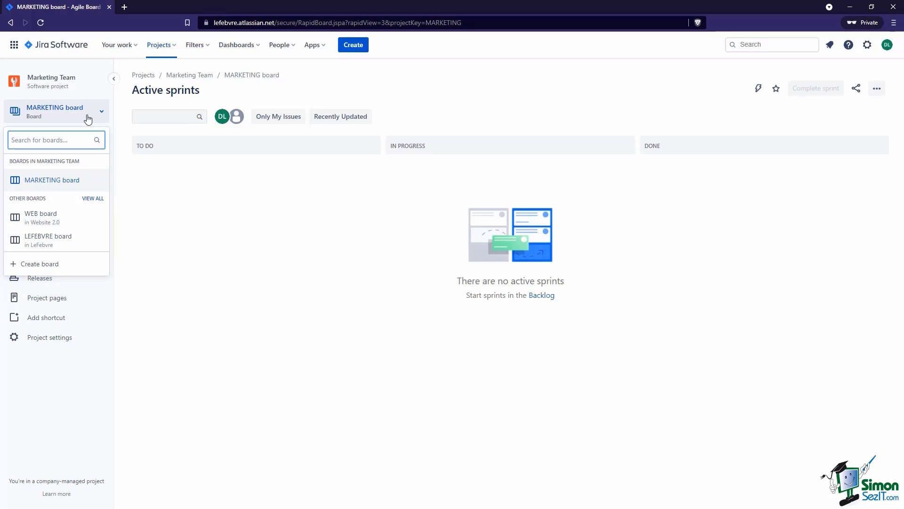
{"action": "left_click", "coordinate": [56, 268]}
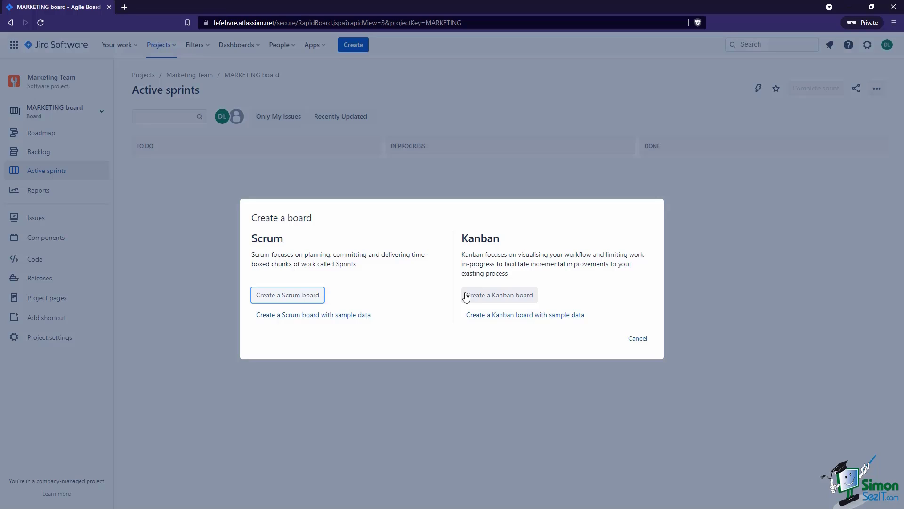
{"action": "left_click", "coordinate": [292, 295]}
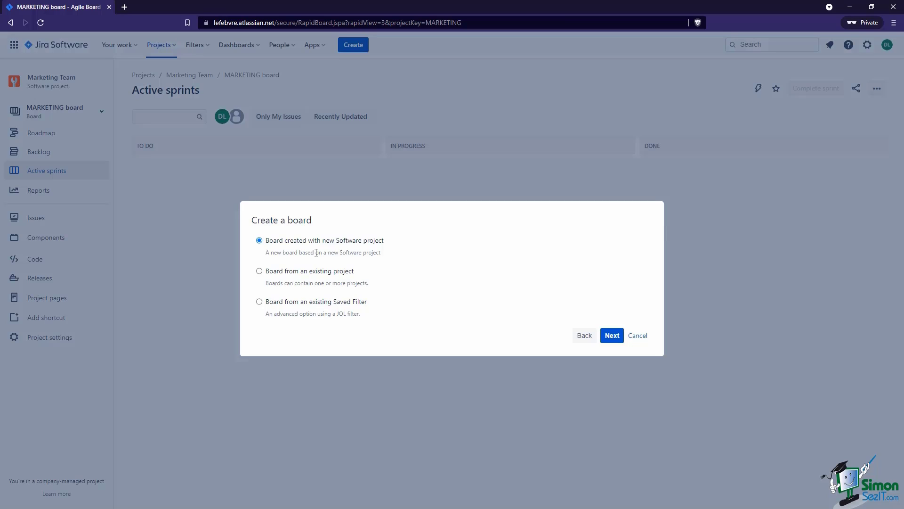
{"action": "left_click", "coordinate": [326, 274]}
{"action": "left_click", "coordinate": [615, 337]}
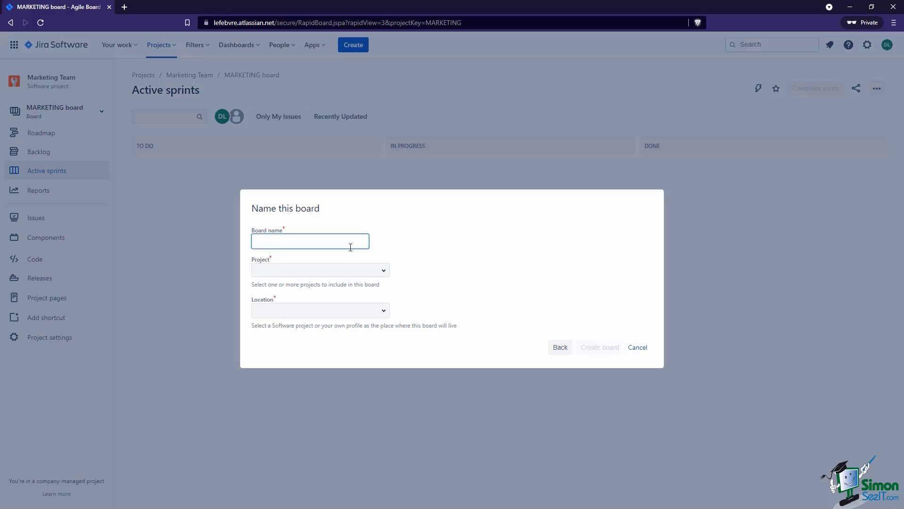
- Name the board Sample Scrum Board, include the Marketing Team (MARKETING) project, create the board and skip the introductory tour
{"action": "type", "text": "Sample Scrum Board"}
{"action": "left_click", "coordinate": [373, 270]}
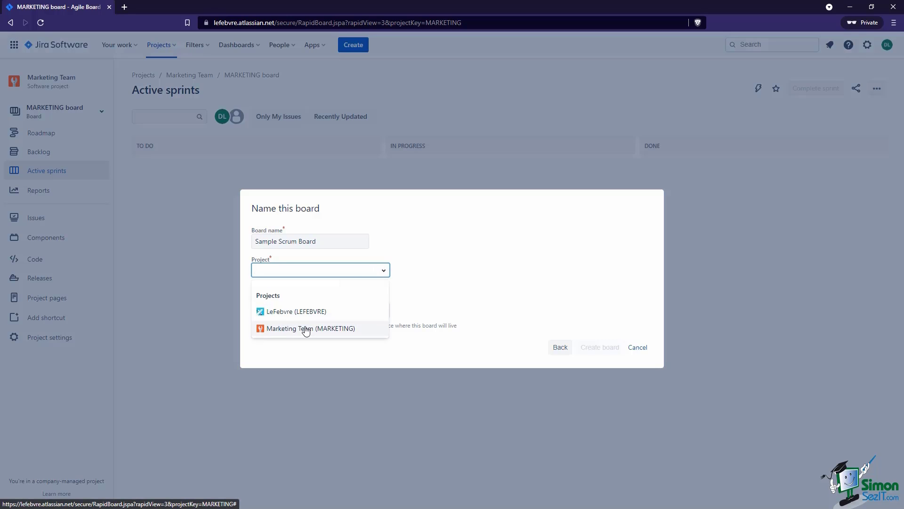
{"action": "left_click", "coordinate": [306, 329]}
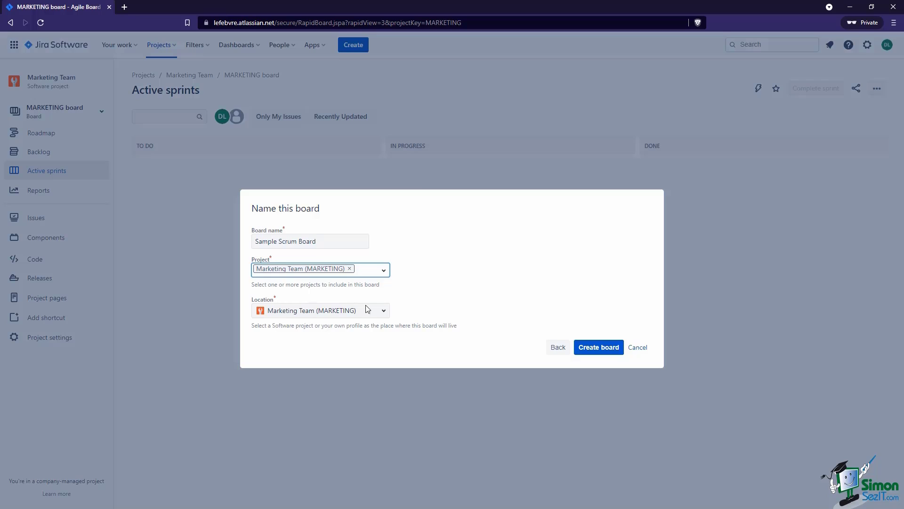
{"action": "left_click", "coordinate": [382, 313]}
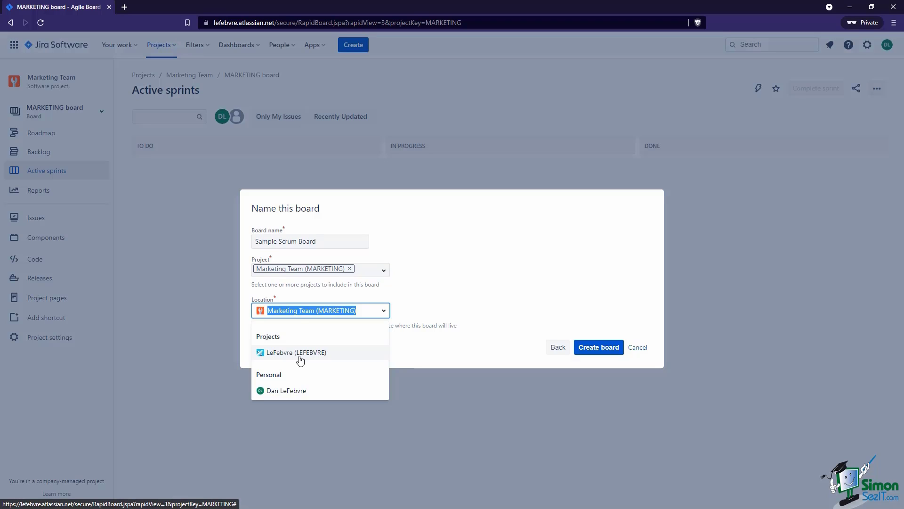
{"action": "left_click", "coordinate": [445, 300]}
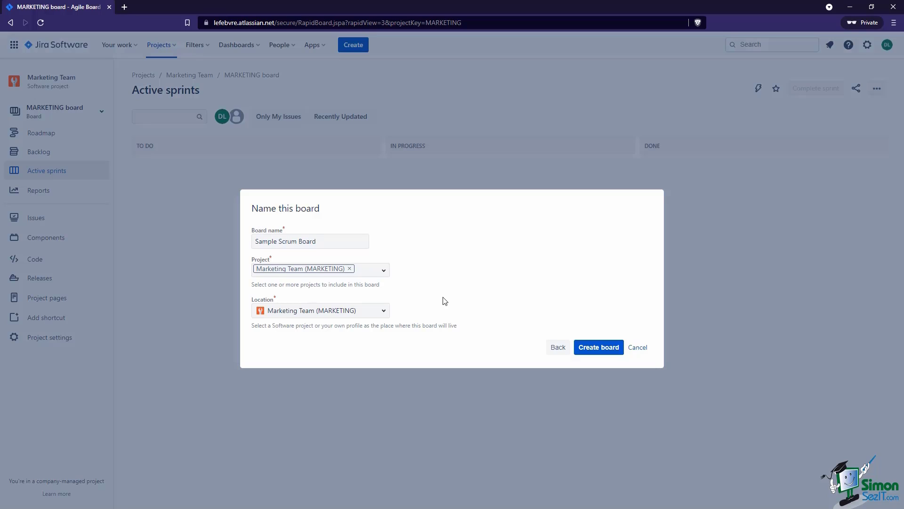
{"action": "left_click", "coordinate": [597, 350]}
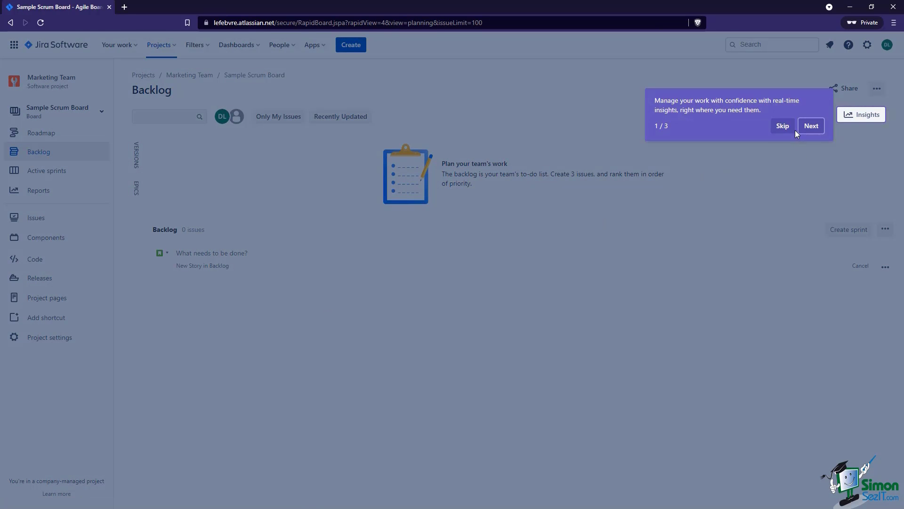
{"action": "left_click", "coordinate": [782, 127]}
- View the new board's active sprints, switch to the MARKETING board and return to Sample Scrum Board
{"action": "left_click", "coordinate": [56, 172]}
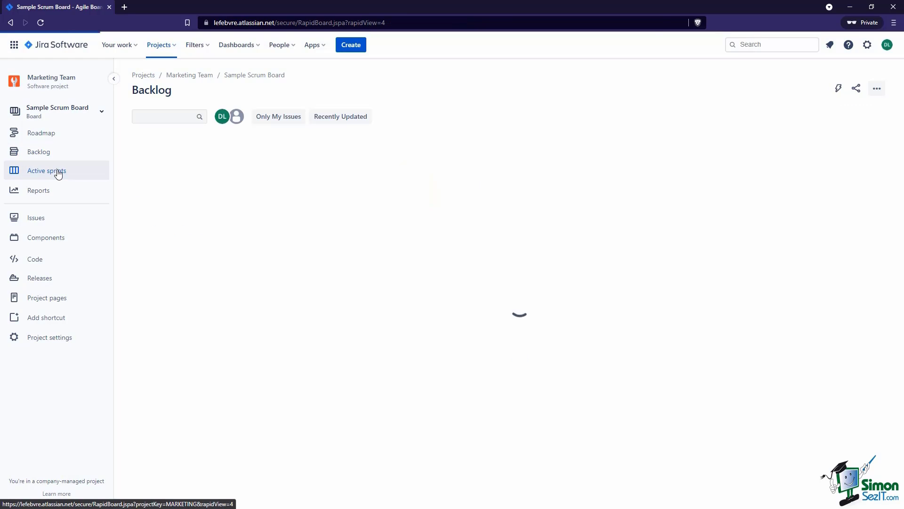
{"action": "left_click", "coordinate": [85, 115]}
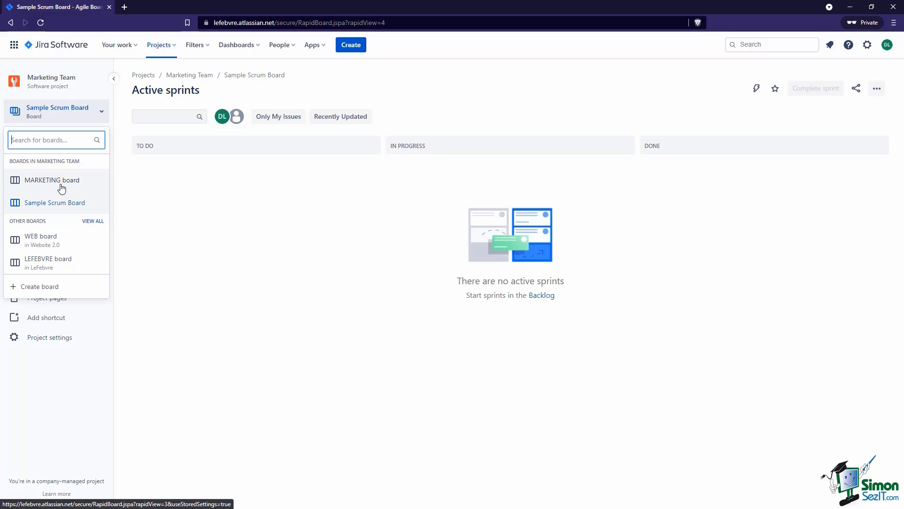
{"action": "left_click", "coordinate": [62, 188]}
{"action": "left_click", "coordinate": [72, 117]}
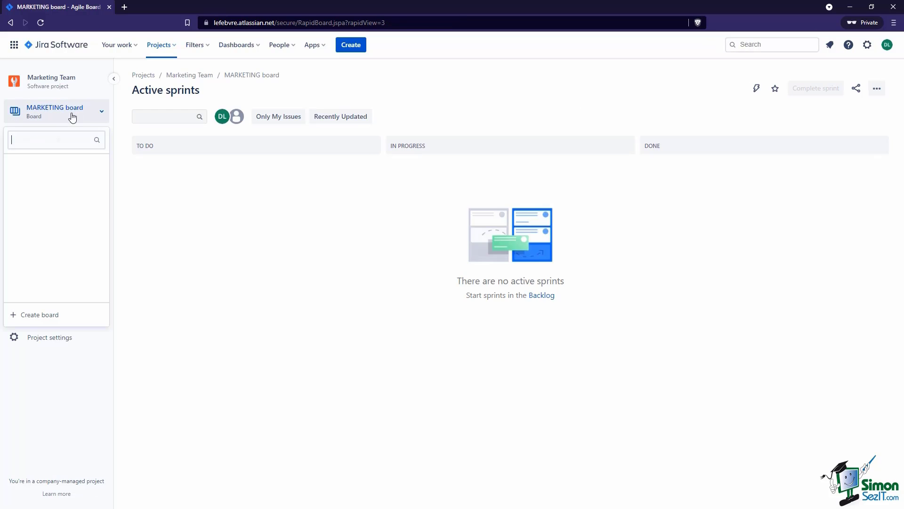
{"action": "left_click", "coordinate": [55, 200]}
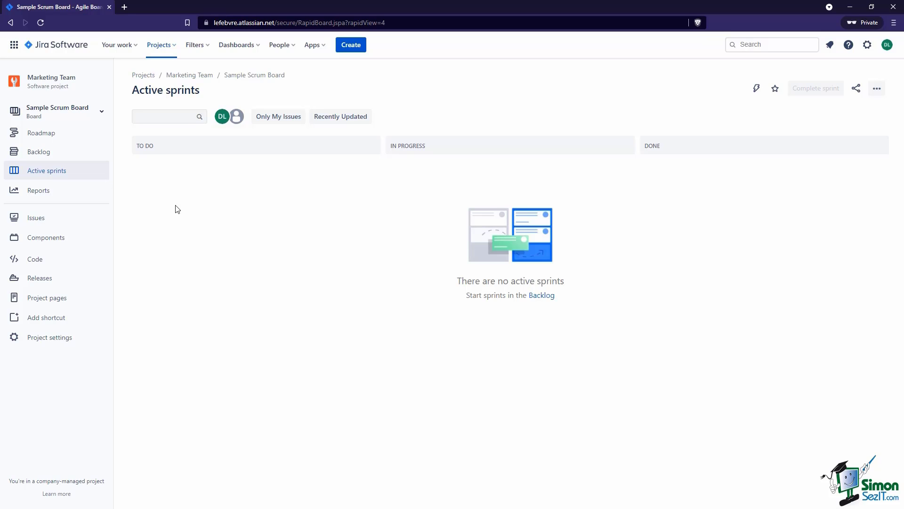
- Create a Scrum board with sample data in a new project named Sample Scrum Project with key SSP, and open its active sprints
{"action": "left_click", "coordinate": [99, 111]}
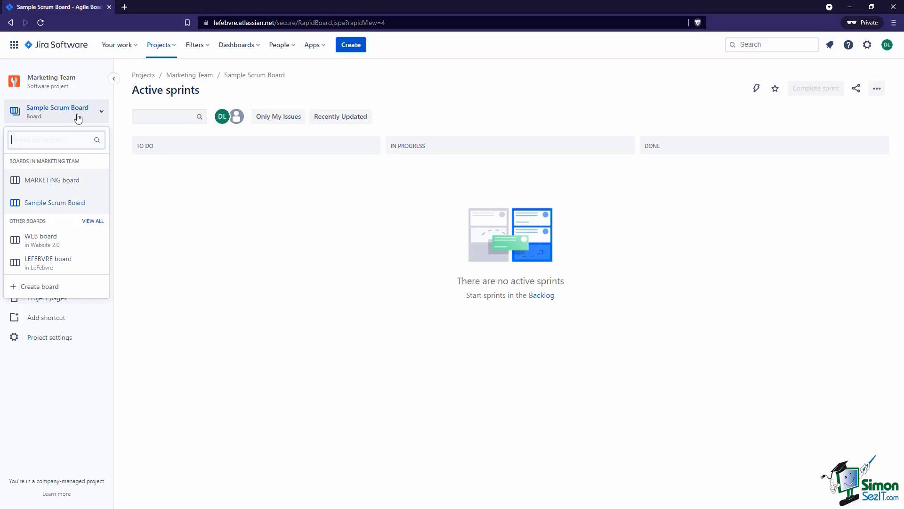
{"action": "left_click", "coordinate": [59, 287]}
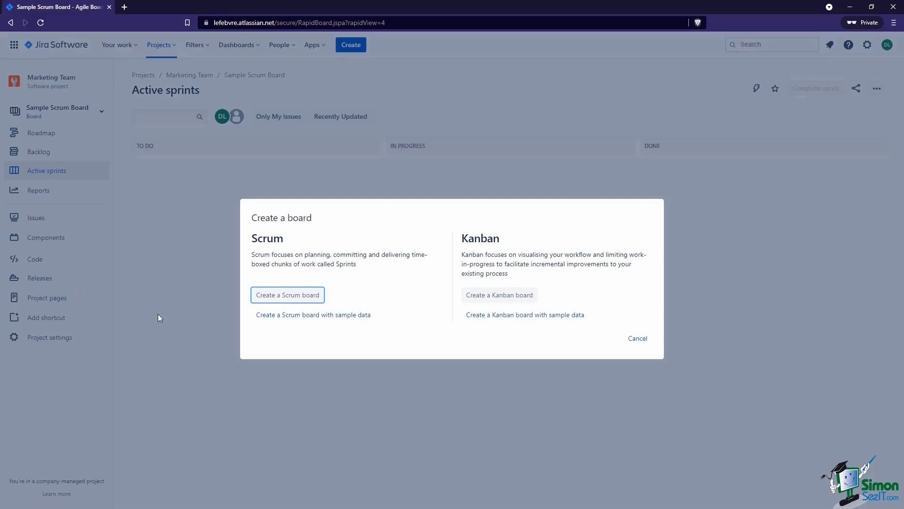
{"action": "left_click", "coordinate": [285, 321]}
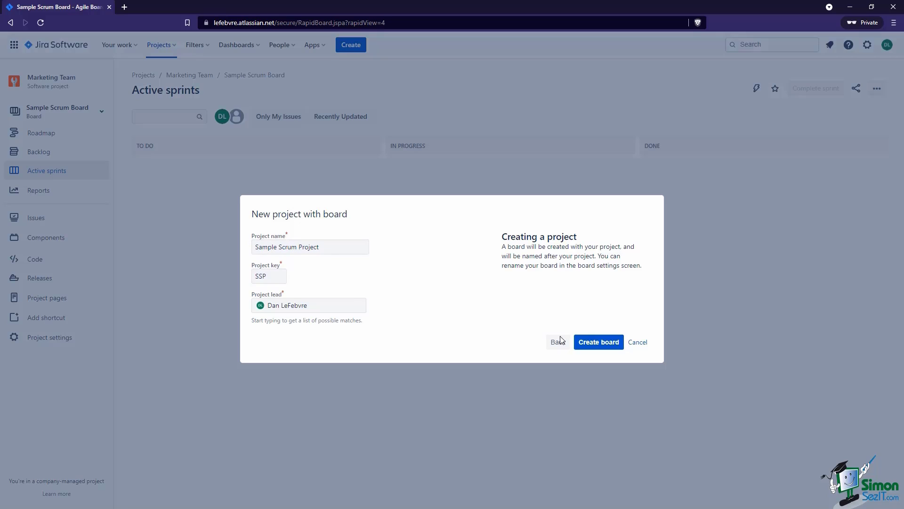
{"action": "left_click", "coordinate": [599, 342]}
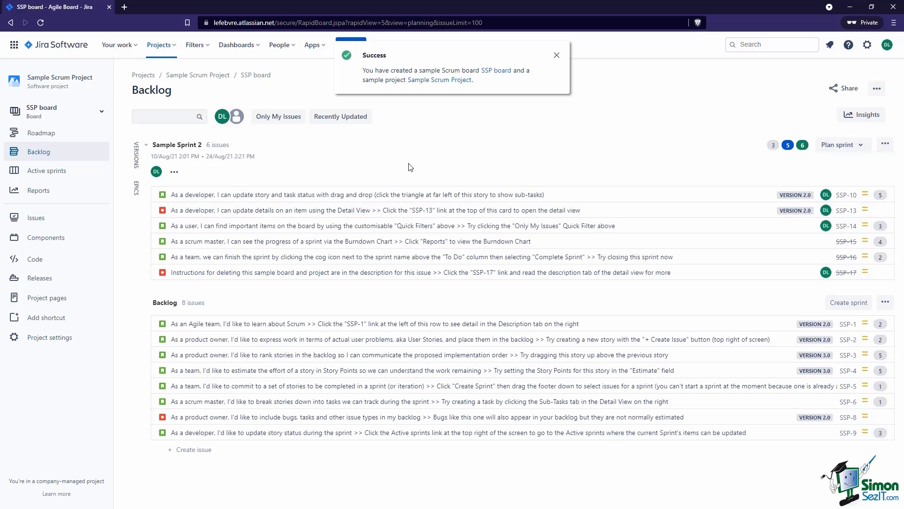
{"action": "left_click", "coordinate": [47, 171]}
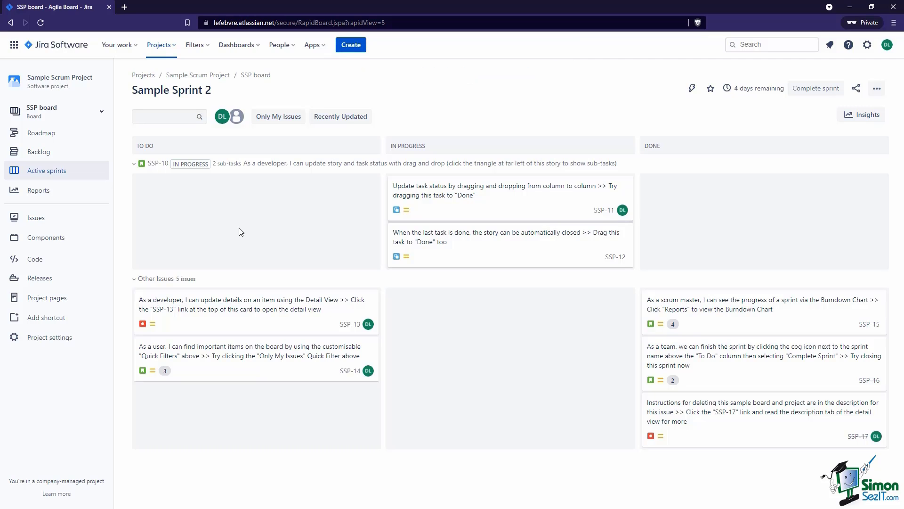
- Visit the MARKETING board and Sample Scrum Board, and return to the SSP board
{"action": "left_click", "coordinate": [87, 120]}
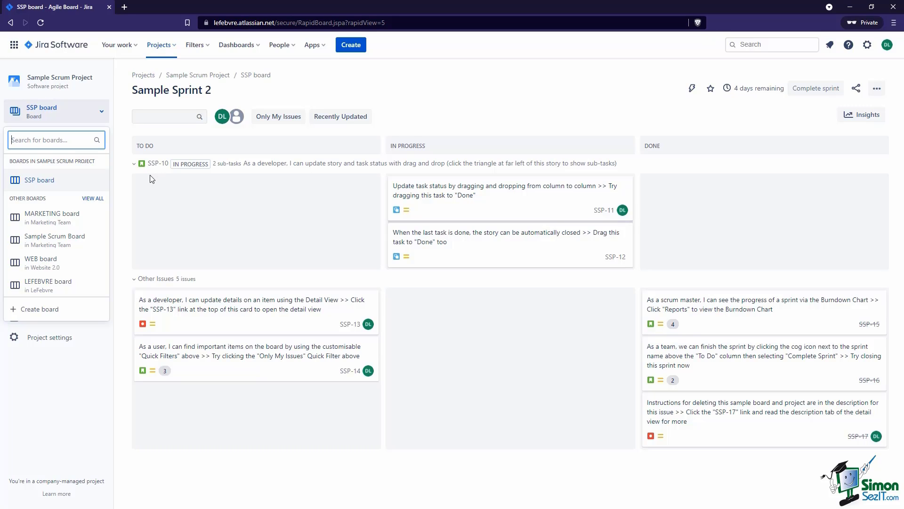
{"action": "left_click", "coordinate": [50, 221]}
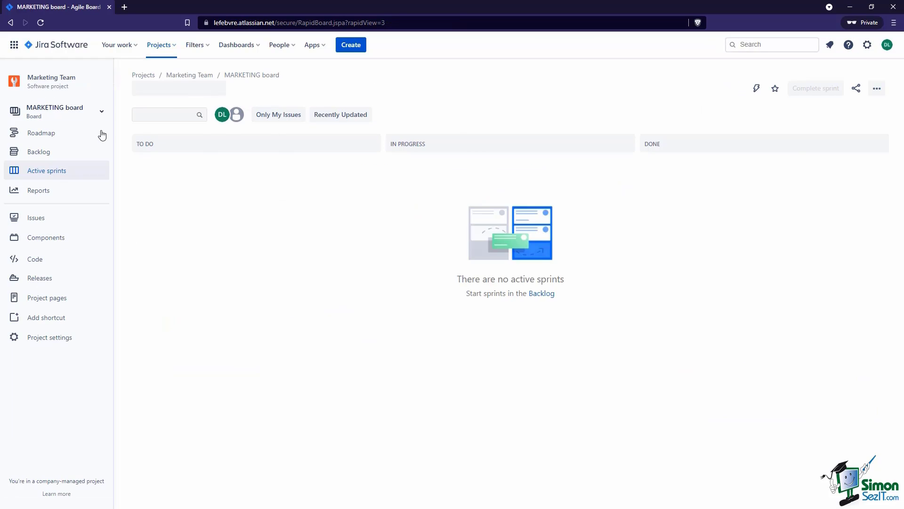
{"action": "left_click", "coordinate": [81, 113]}
{"action": "left_click", "coordinate": [63, 202]}
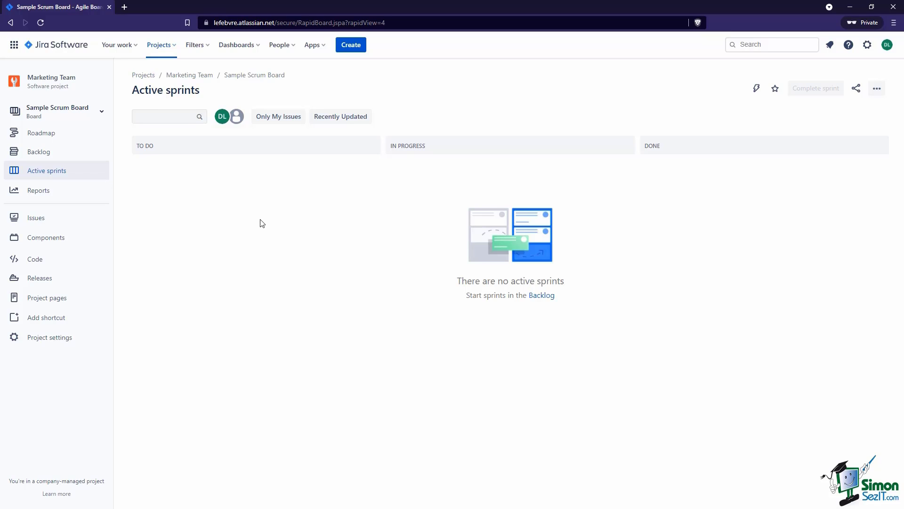
{"action": "left_click", "coordinate": [57, 118]}
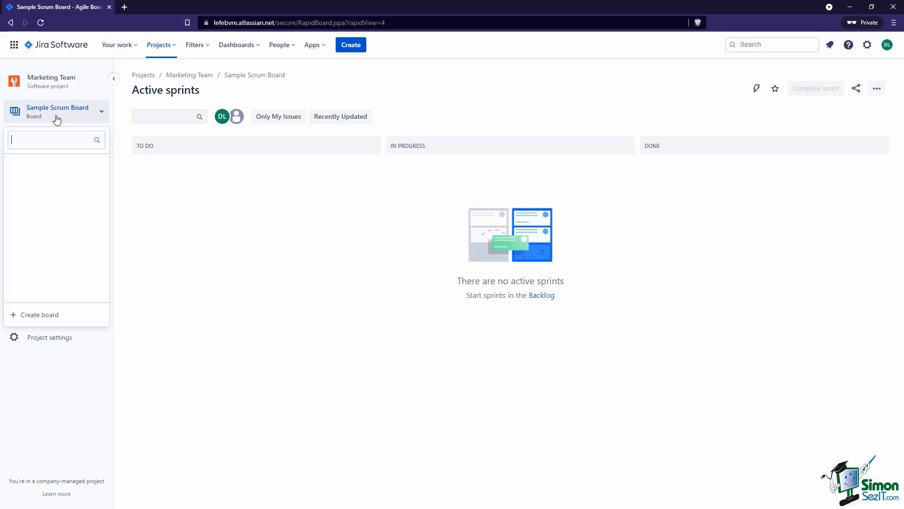
{"action": "left_click", "coordinate": [57, 238]}
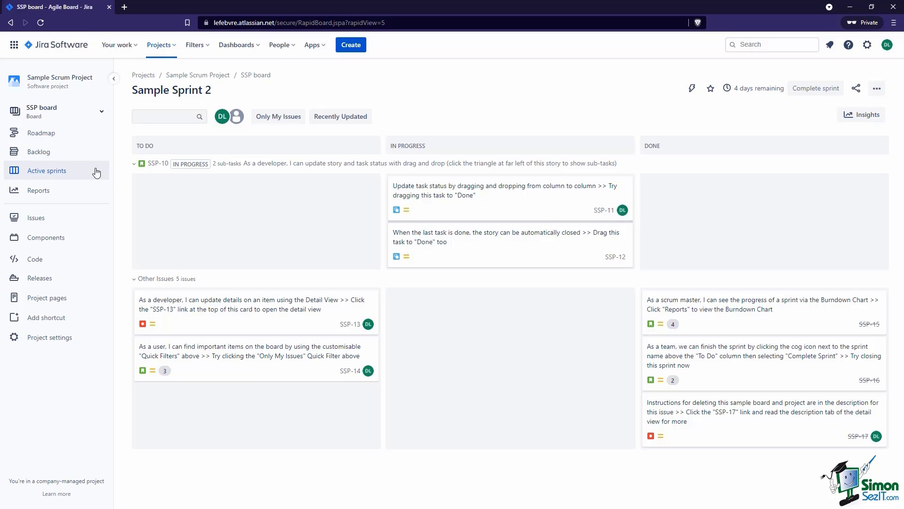
- Collapse and expand the project sidebar, leaving it collapsed to give the sprint board more room
{"action": "left_click", "coordinate": [114, 80]}
{"action": "left_click", "coordinate": [9, 78]}
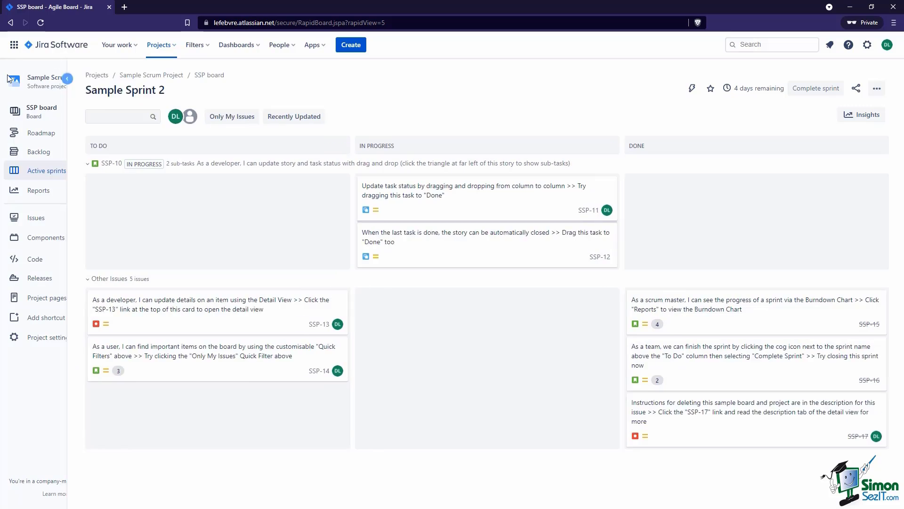
{"action": "left_click", "coordinate": [113, 79]}
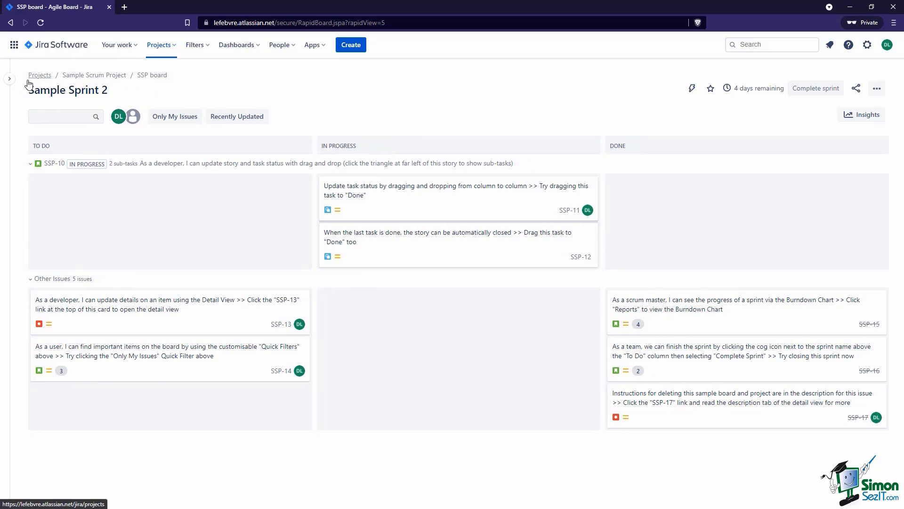
{"action": "left_click", "coordinate": [10, 80]}
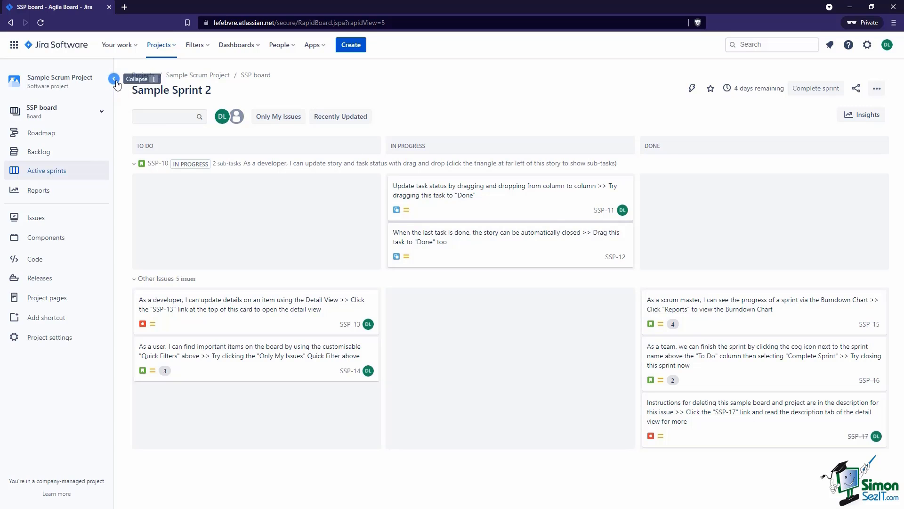
{"action": "left_click", "coordinate": [113, 79]}
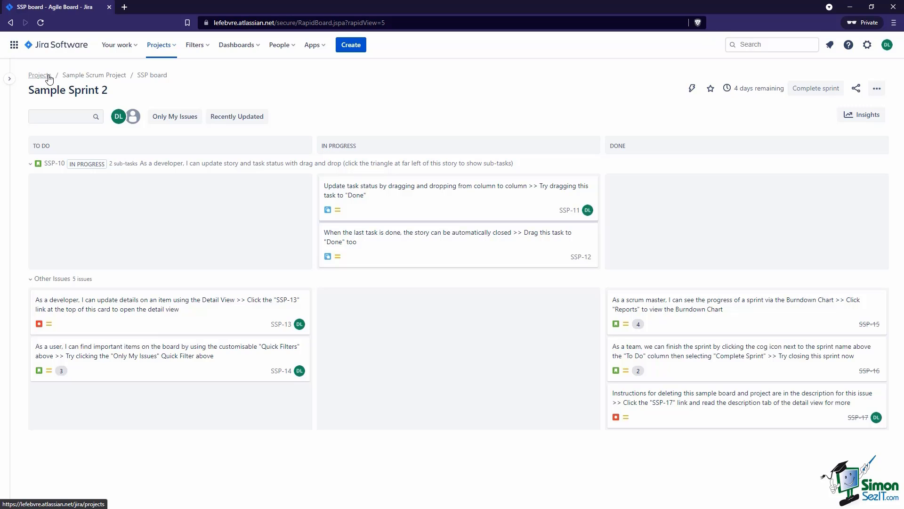
- Search the sprint board's issues for "details" and clear the search
{"action": "left_click", "coordinate": [64, 119]}
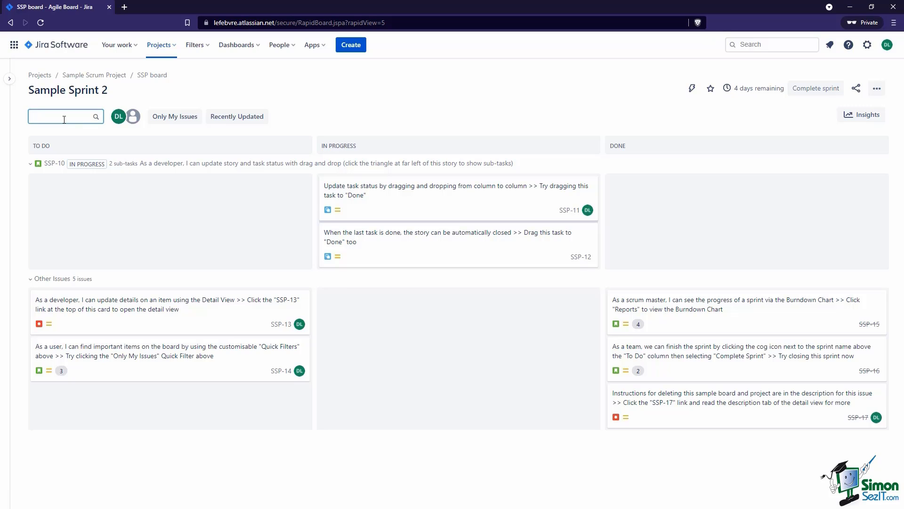
{"action": "type", "text": "detial"}
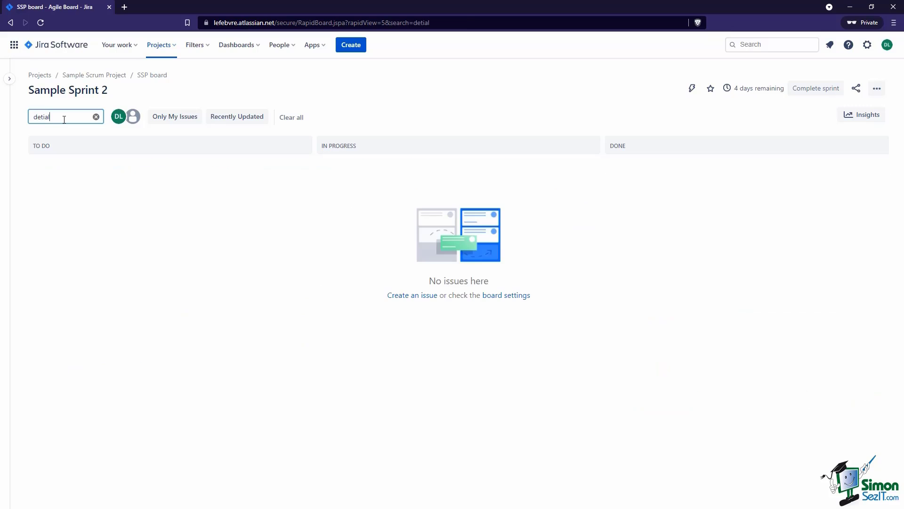
{"action": "key", "text": "BackSpace"}
{"action": "key", "text": "BackSpace"}
{"action": "key", "text": "BackSpace"}
{"action": "type", "text": "ails"}
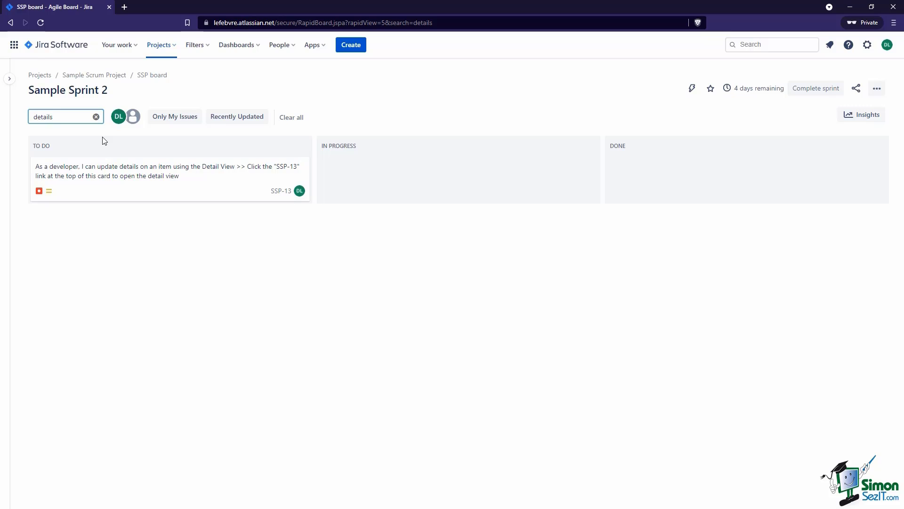
{"action": "left_click", "coordinate": [96, 117]}
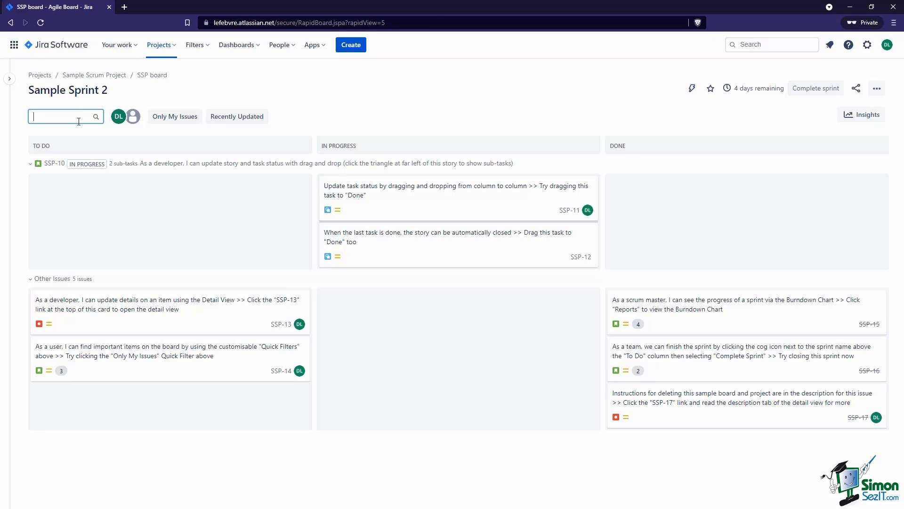
- Filter the sprint board by the assigned team member, by unassigned issues and by both, ending with only unassigned issues
{"action": "left_click", "coordinate": [119, 121]}
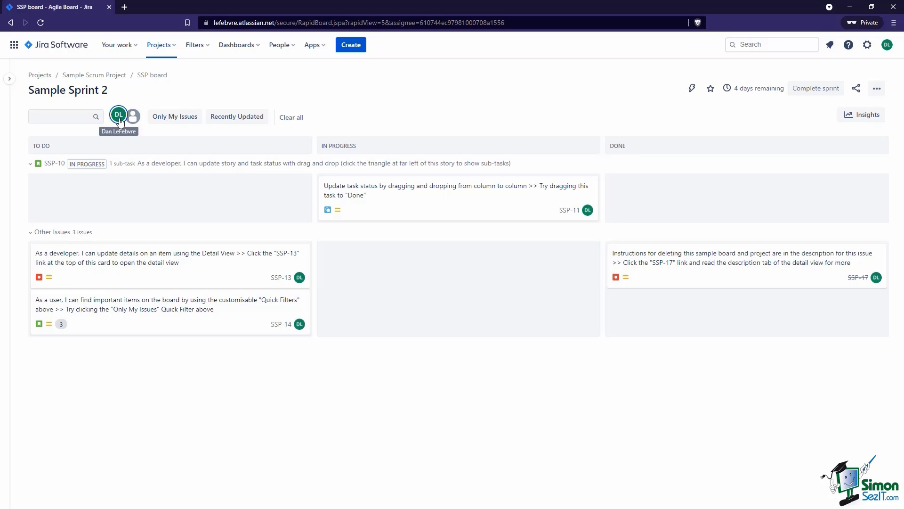
{"action": "left_click", "coordinate": [133, 118]}
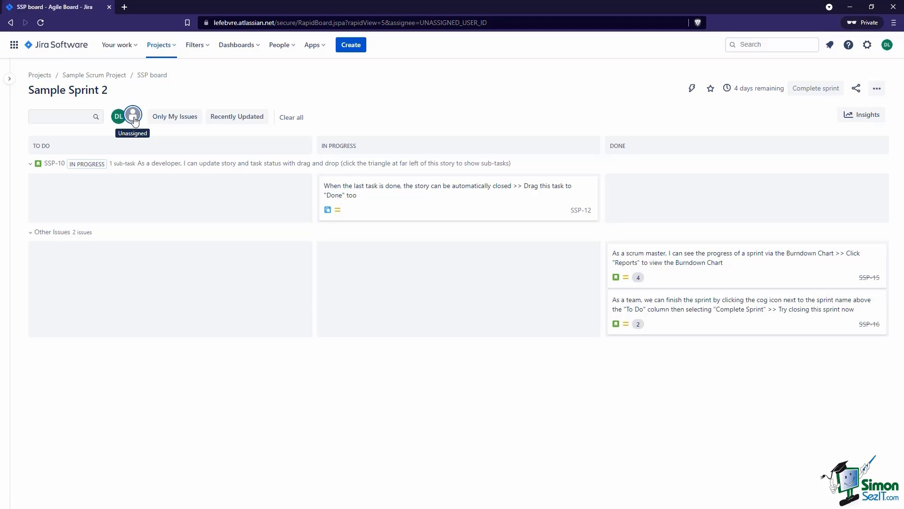
{"action": "left_click", "coordinate": [124, 123]}
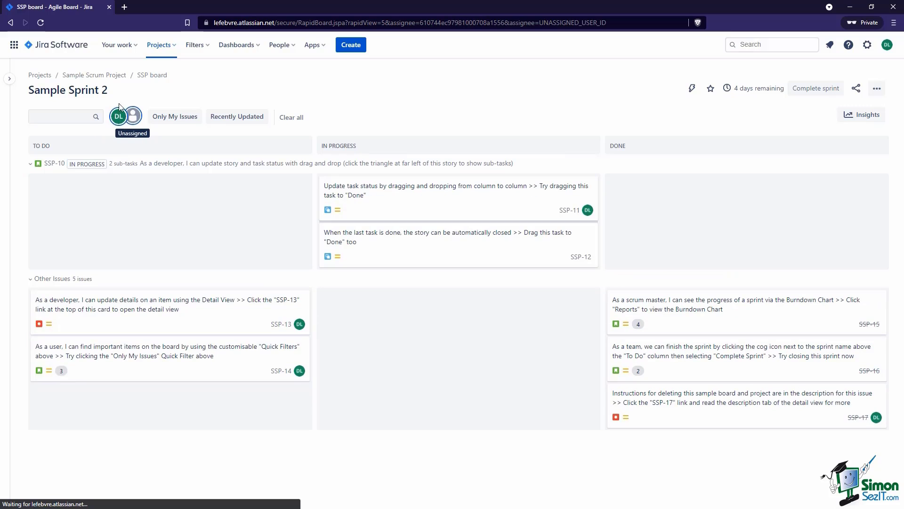
{"action": "left_click", "coordinate": [121, 121]}
{"action": "left_click", "coordinate": [121, 121]}
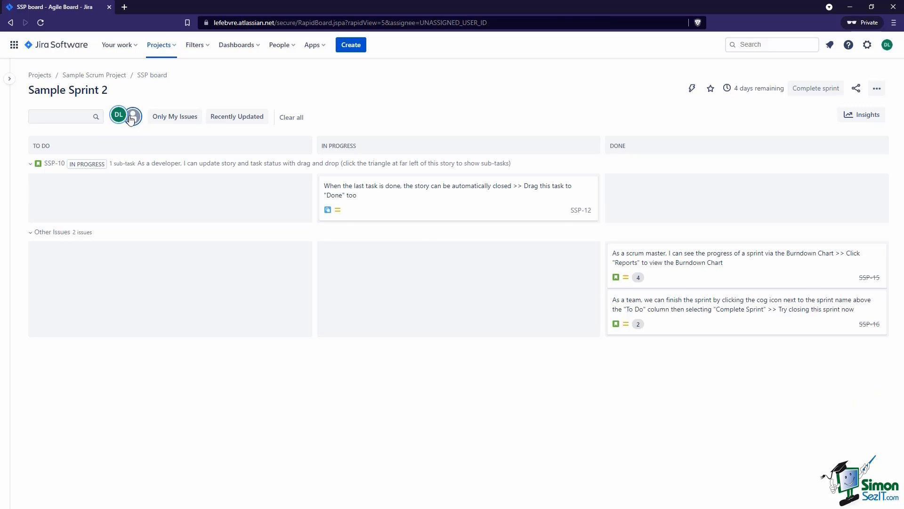
- Toggle the sprint board's assigned-member and unassigned filters individually and together, finishing with neither applied
{"action": "left_click", "coordinate": [120, 121]}
{"action": "left_click", "coordinate": [122, 122]}
{"action": "left_click", "coordinate": [125, 121]}
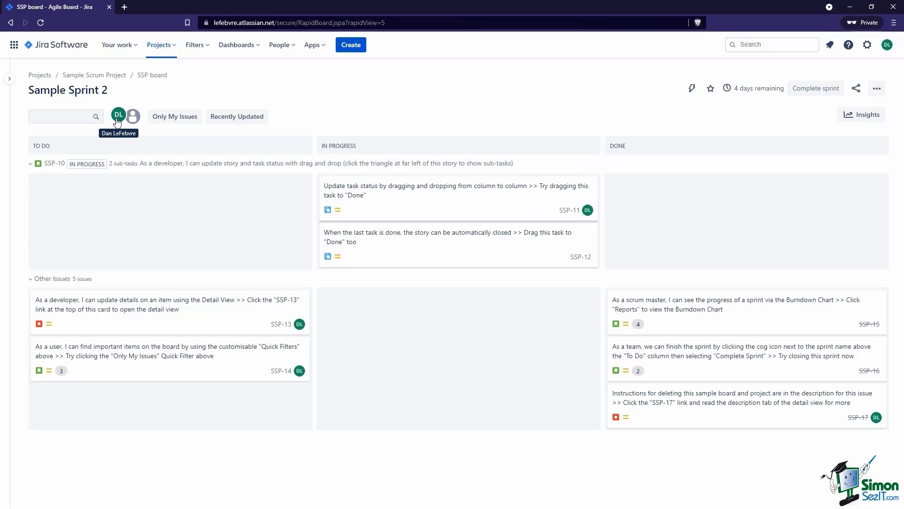
{"action": "left_click", "coordinate": [125, 121]}
{"action": "left_click", "coordinate": [117, 122]}
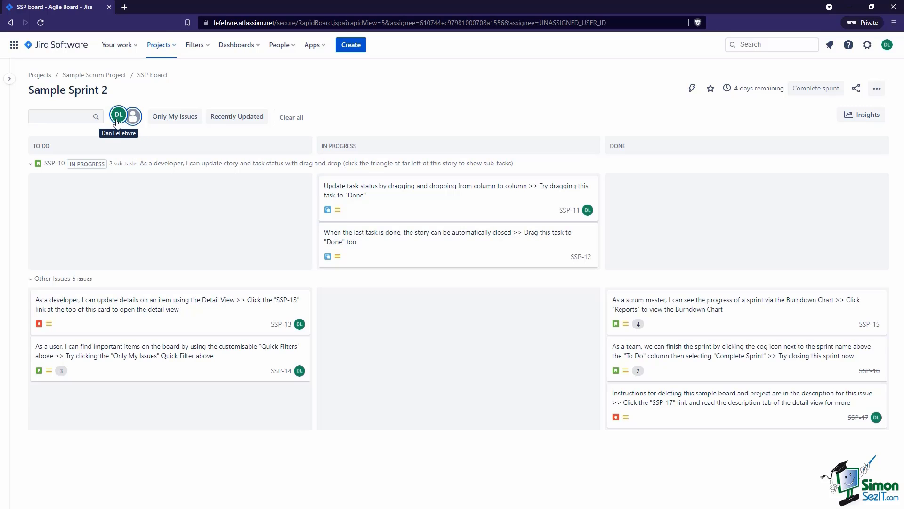
{"action": "left_click", "coordinate": [117, 122]}
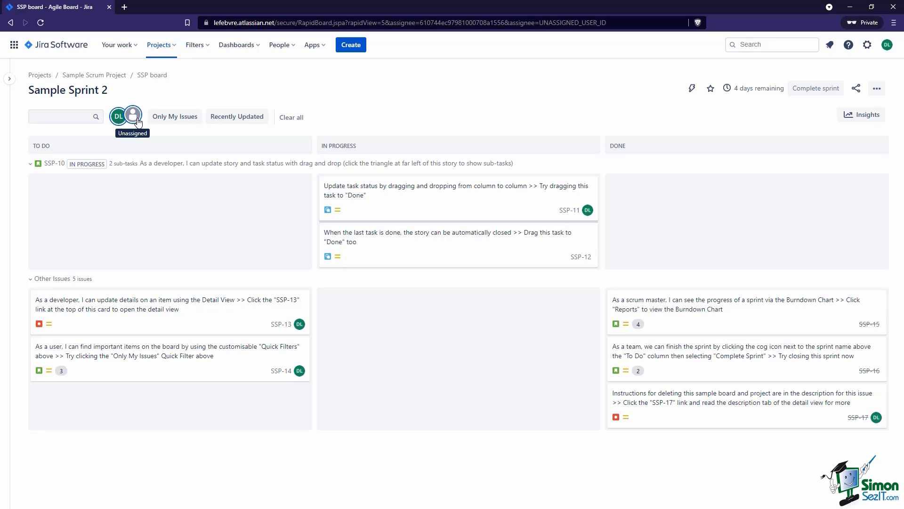
{"action": "left_click", "coordinate": [137, 116]}
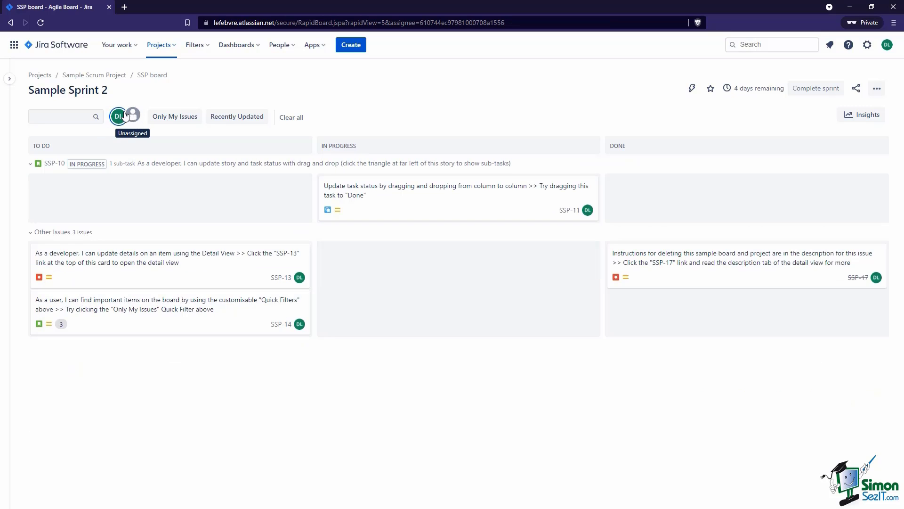
{"action": "left_click", "coordinate": [118, 117]}
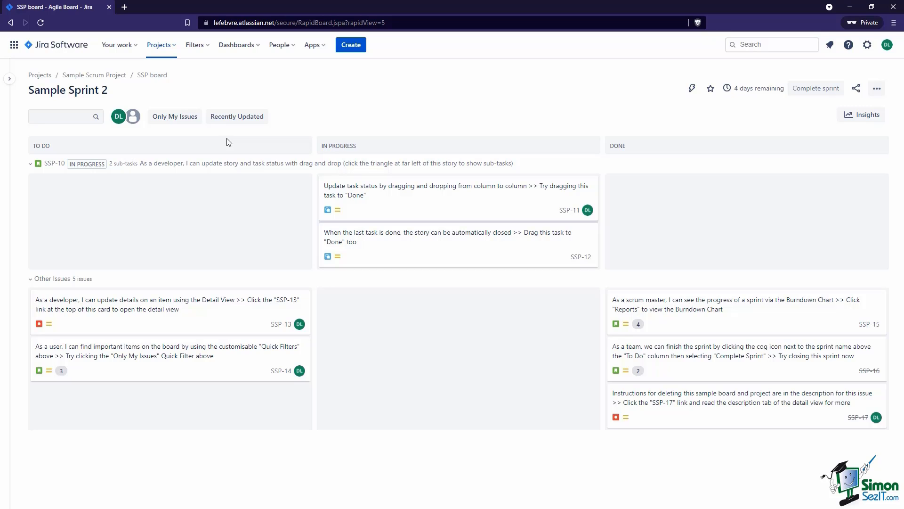
- Filter the sprint board with Only My Issues, remove that filter, and apply Recently Updated instead
{"action": "left_click", "coordinate": [185, 118]}
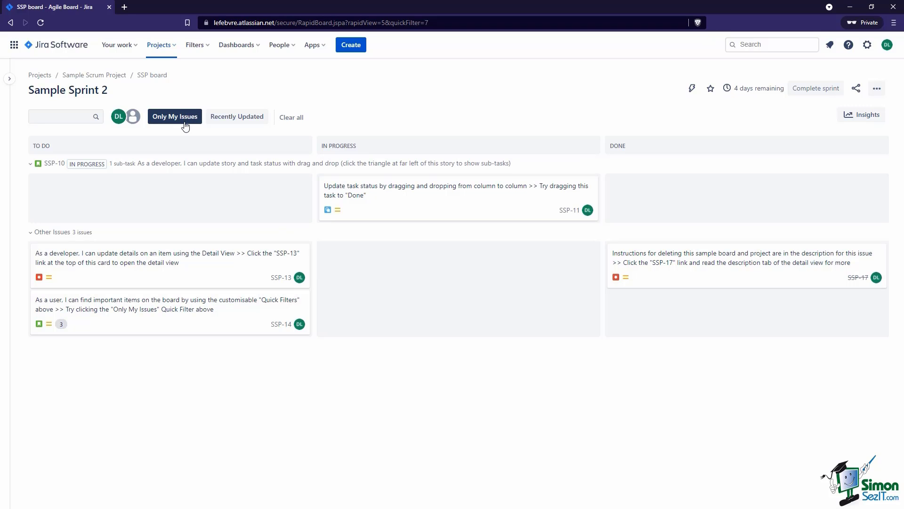
{"action": "left_click", "coordinate": [185, 123]}
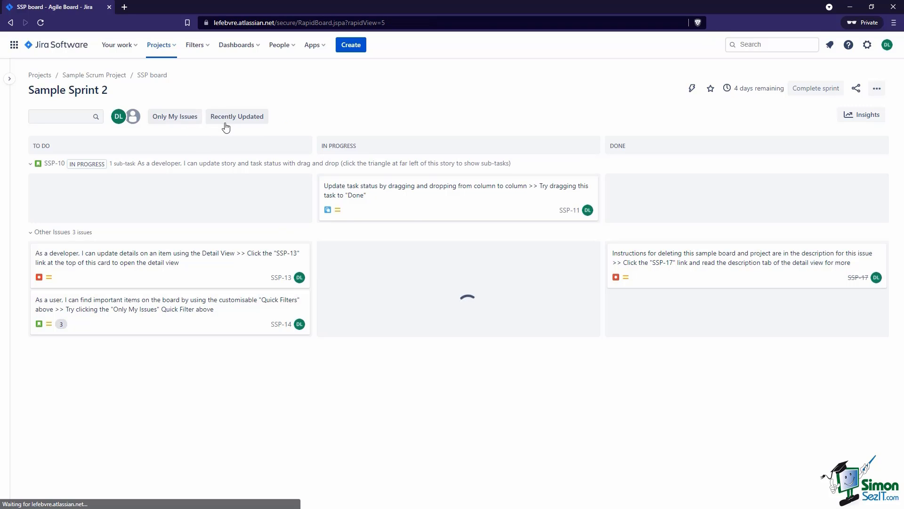
{"action": "left_click", "coordinate": [226, 123]}
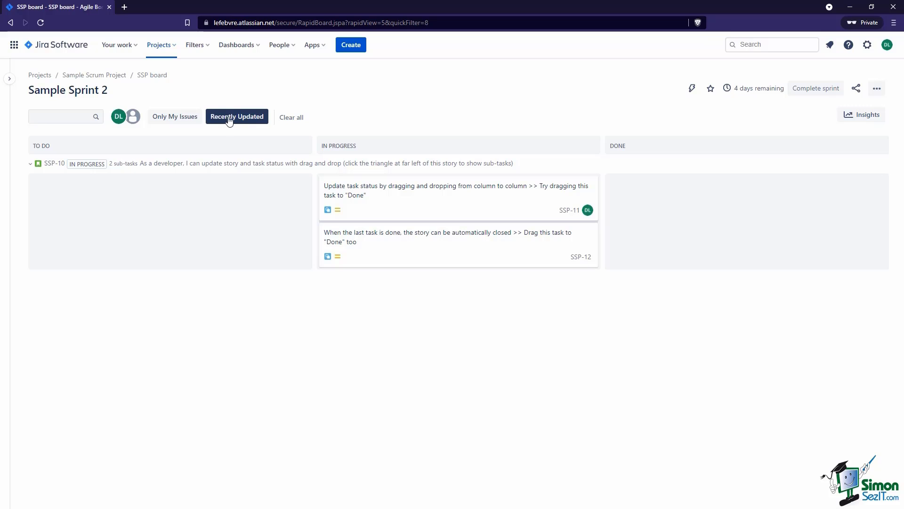
- Review the JQL behind the quick filters in the board settings, and return to the board to clear all filters
{"action": "left_click", "coordinate": [877, 89]}
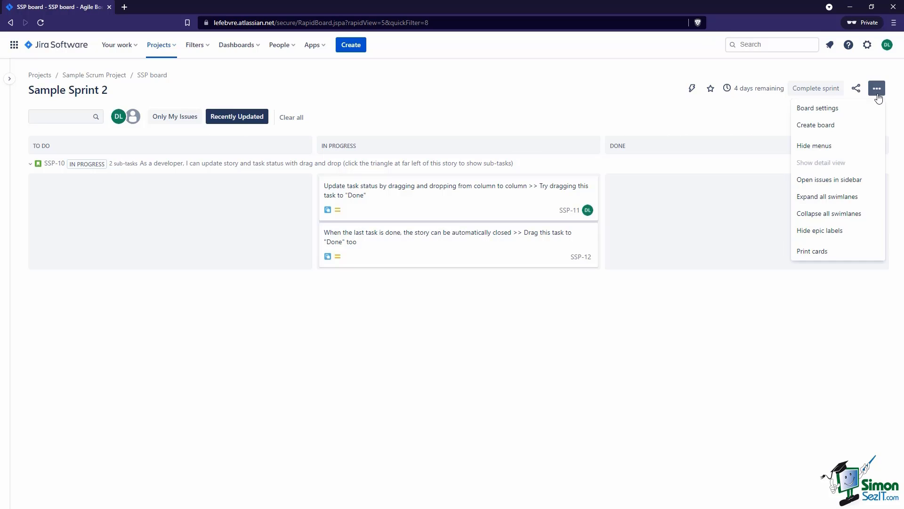
{"action": "left_click", "coordinate": [819, 107]}
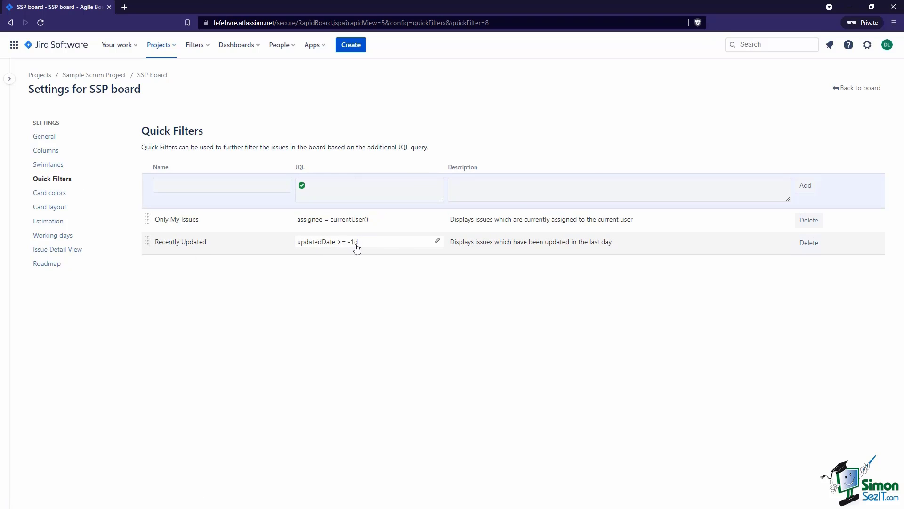
{"action": "left_click", "coordinate": [854, 88]}
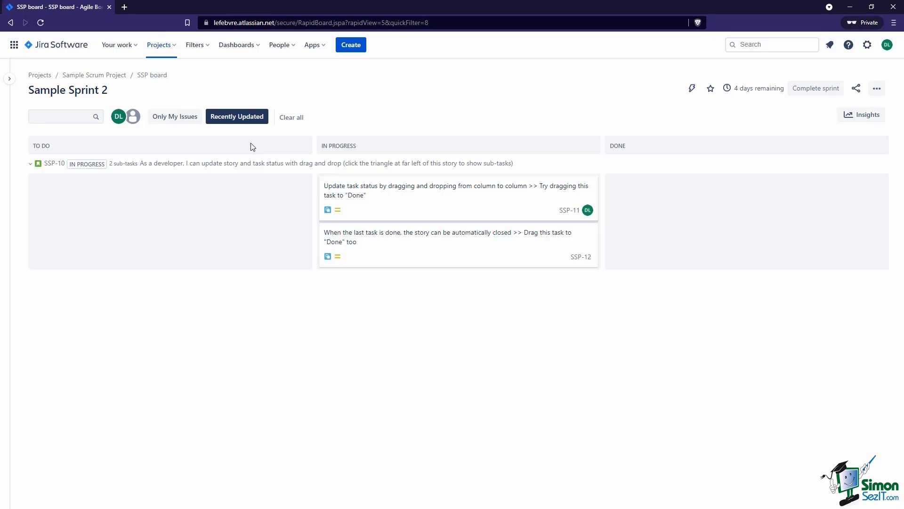
{"action": "left_click", "coordinate": [291, 119]}
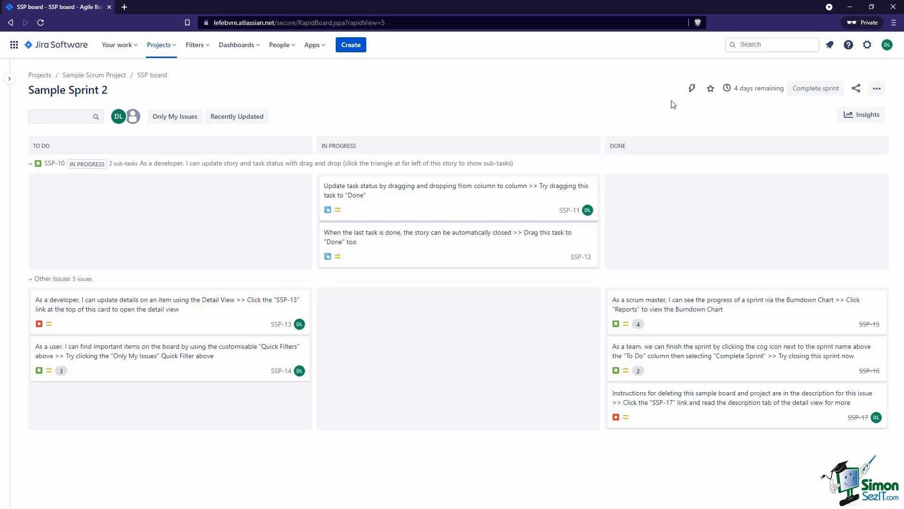
- Review the automation triggers offered for the sprint board and close the list
{"action": "left_click", "coordinate": [692, 89]}
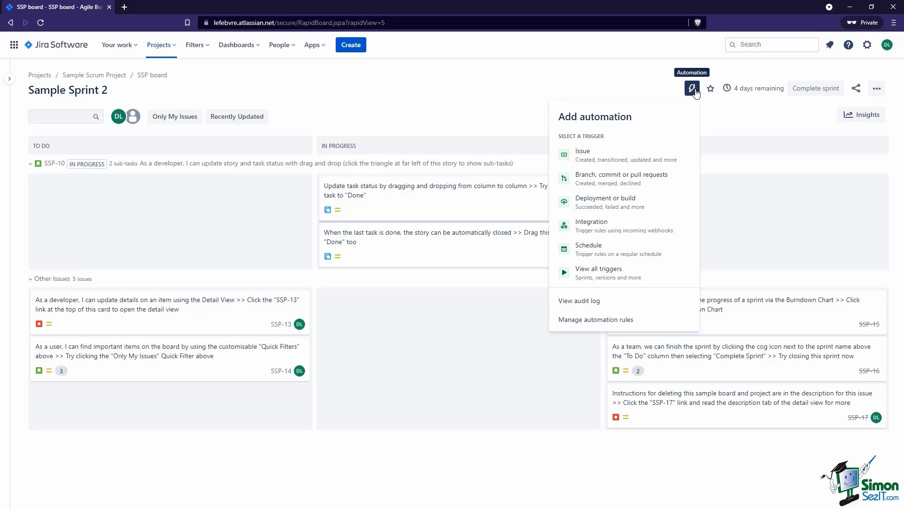
{"action": "left_click", "coordinate": [696, 92]}
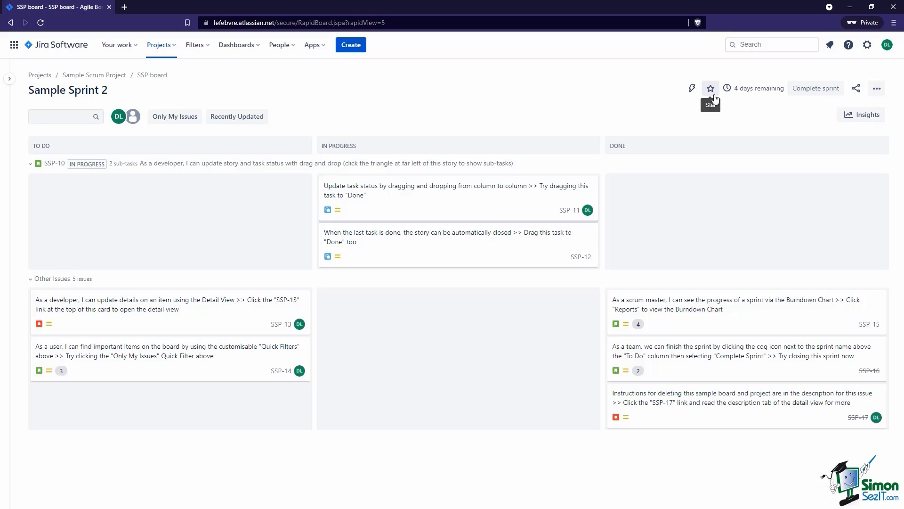
- Star the SSP board, reload the page to check it in the boards list, and unstar it
{"action": "left_click", "coordinate": [108, 54]}
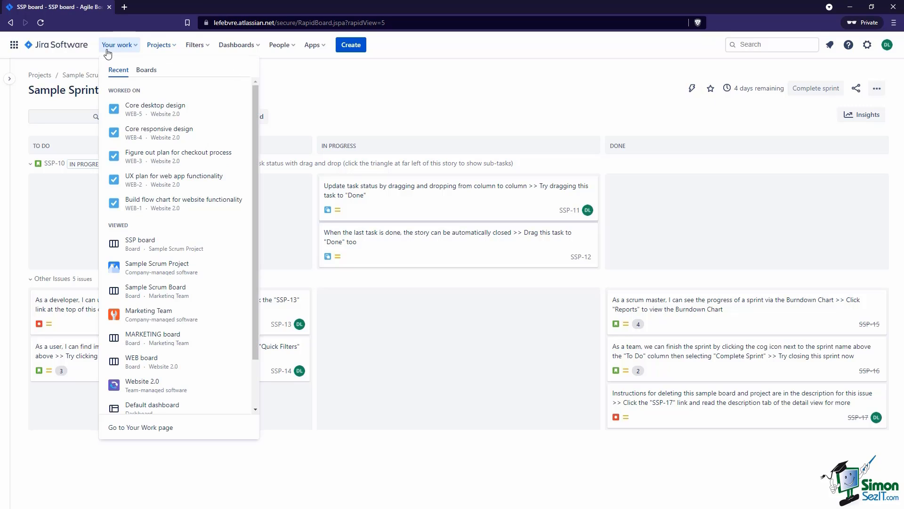
{"action": "left_click", "coordinate": [148, 72]}
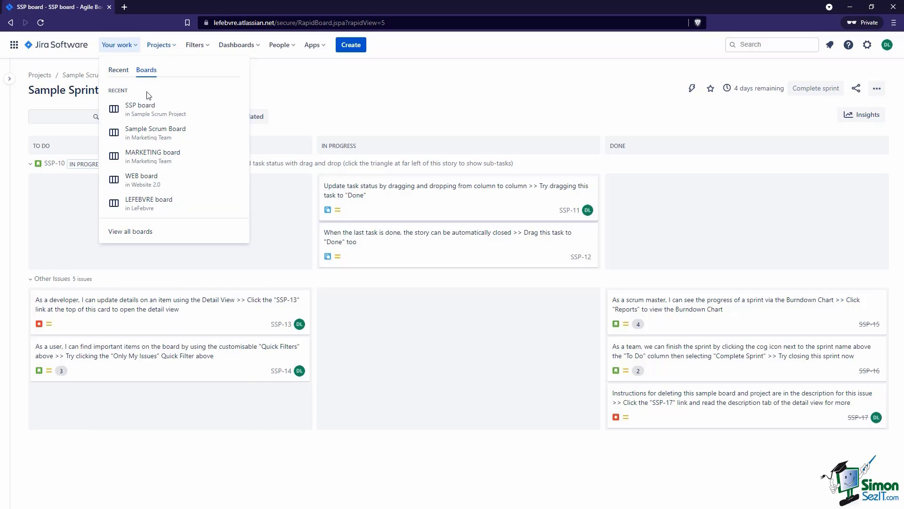
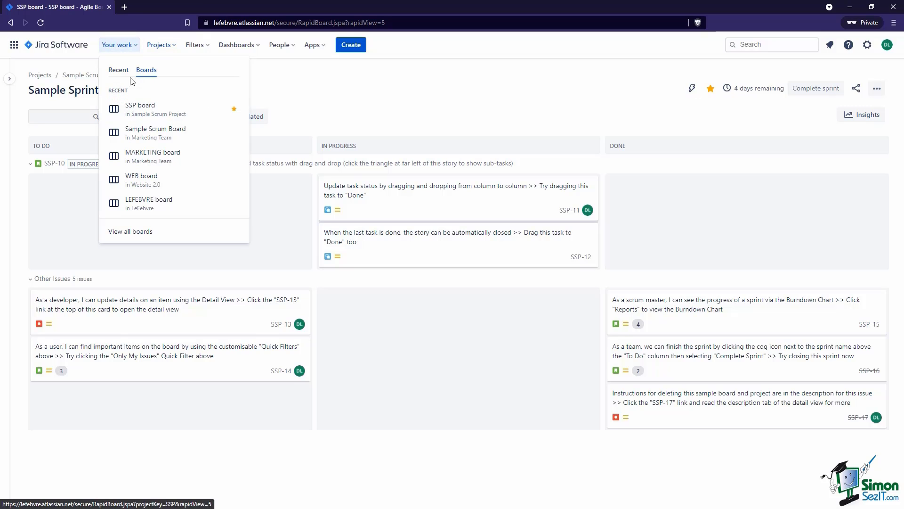
{"action": "left_click", "coordinate": [120, 70]}
{"action": "left_click", "coordinate": [146, 71]}
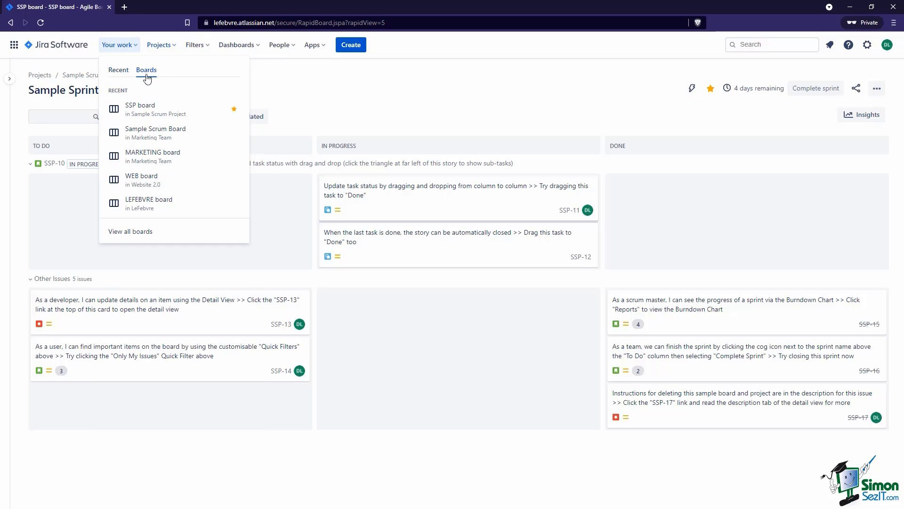
{"action": "left_click", "coordinate": [41, 22]}
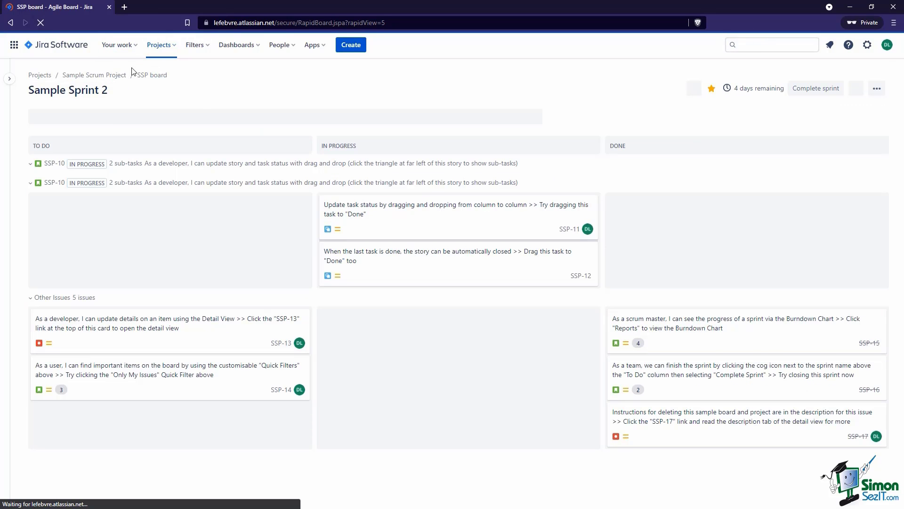
{"action": "left_click", "coordinate": [118, 44]}
{"action": "left_click", "coordinate": [146, 71]}
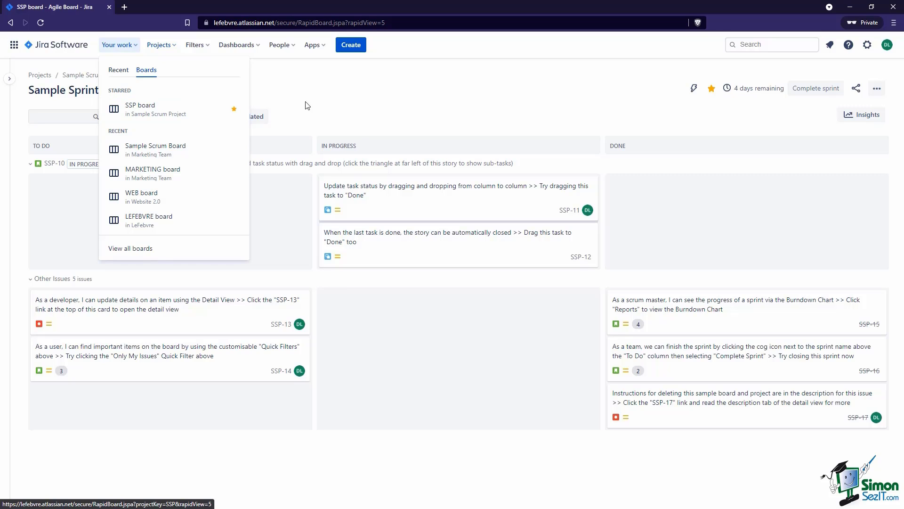
{"action": "left_click", "coordinate": [323, 105]}
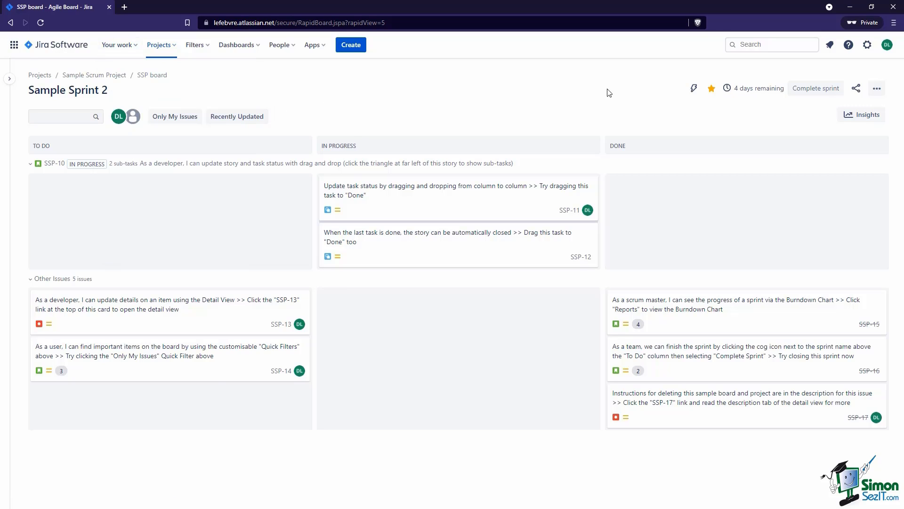
{"action": "left_click", "coordinate": [711, 88]}
- Look over the sprint's time remaining, the sharing options and the additional board actions
{"action": "mouse_move", "coordinate": [752, 93]}
{"action": "left_click", "coordinate": [856, 91]}
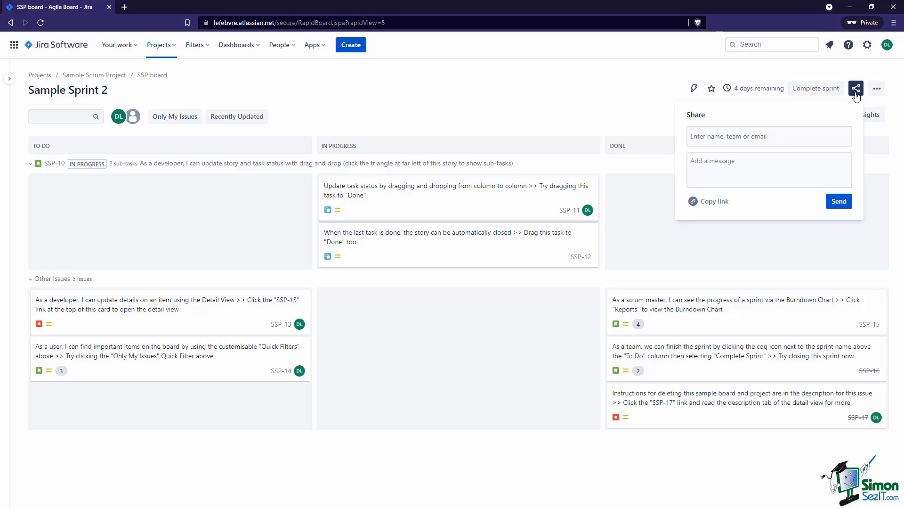
{"action": "left_click", "coordinate": [856, 90]}
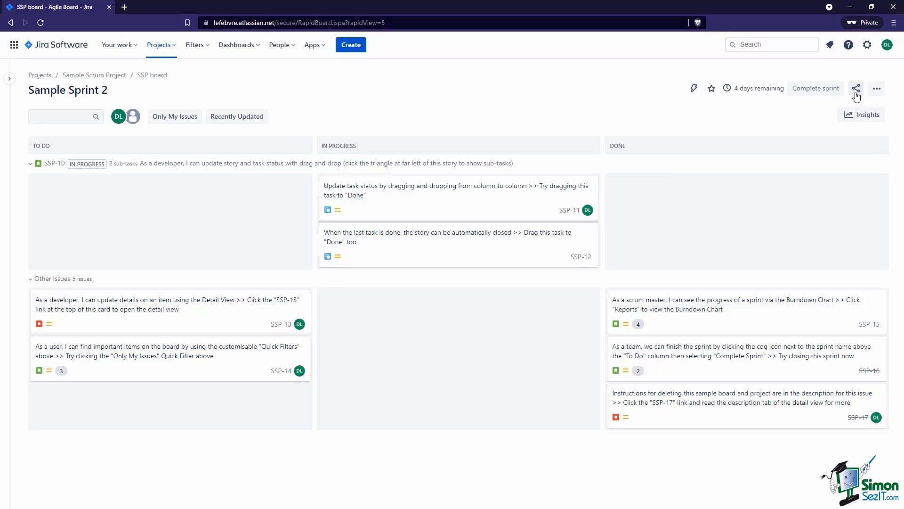
{"action": "left_click", "coordinate": [876, 94]}
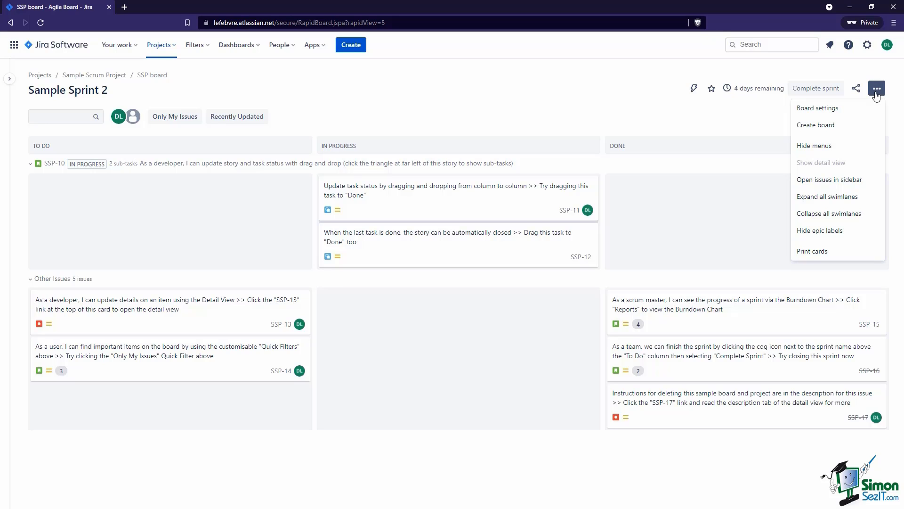
{"action": "left_click", "coordinate": [876, 94]}
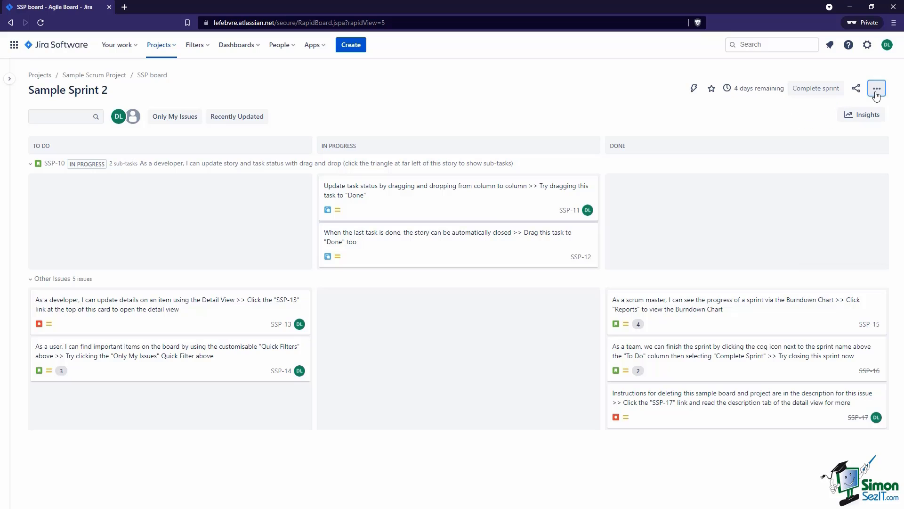
- Examine the progress of Sample Sprint 2 in the board's Insights and close them
{"action": "left_click", "coordinate": [854, 118]}
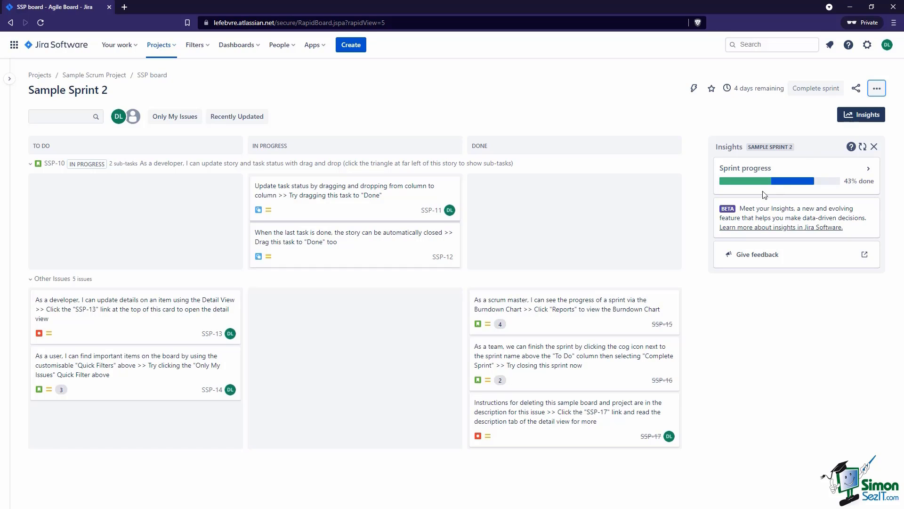
{"action": "mouse_move", "coordinate": [792, 183]}
{"action": "mouse_move", "coordinate": [735, 183]}
{"action": "left_click", "coordinate": [853, 115]}
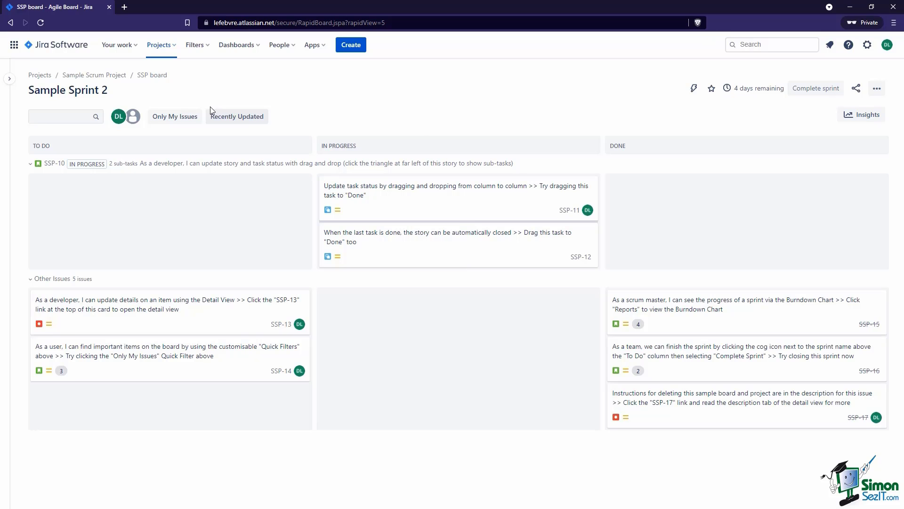
- Expand the project sidebar and open the SSP board's Backlog to review its sprint issues and additional actions
{"action": "left_click", "coordinate": [9, 79]}
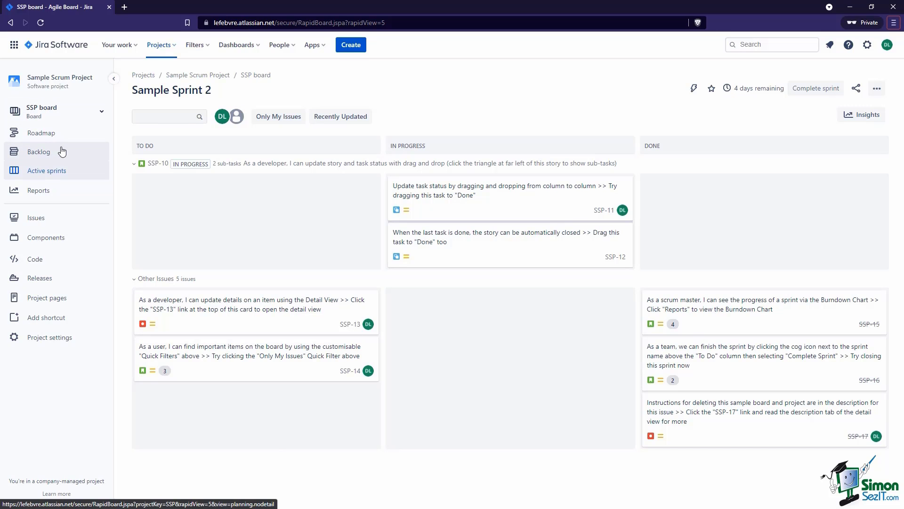
{"action": "left_click", "coordinate": [62, 151]}
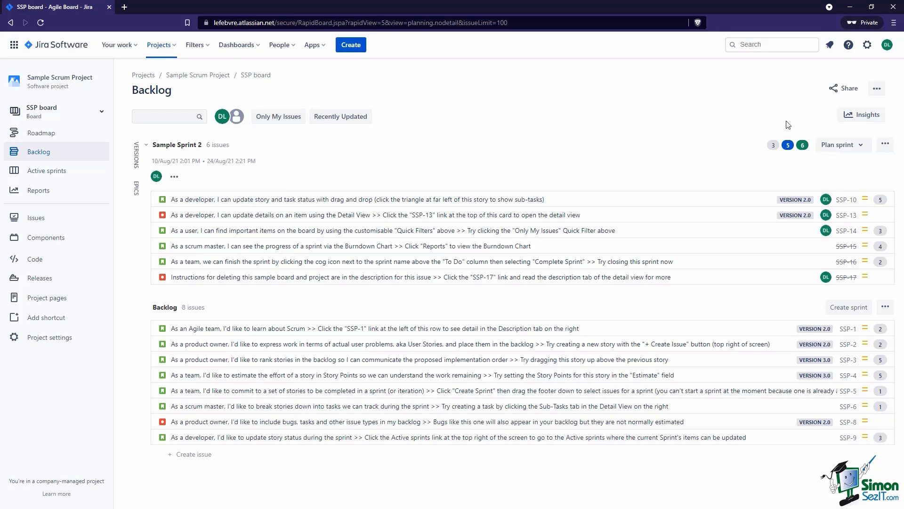
{"action": "left_click", "coordinate": [877, 90]}
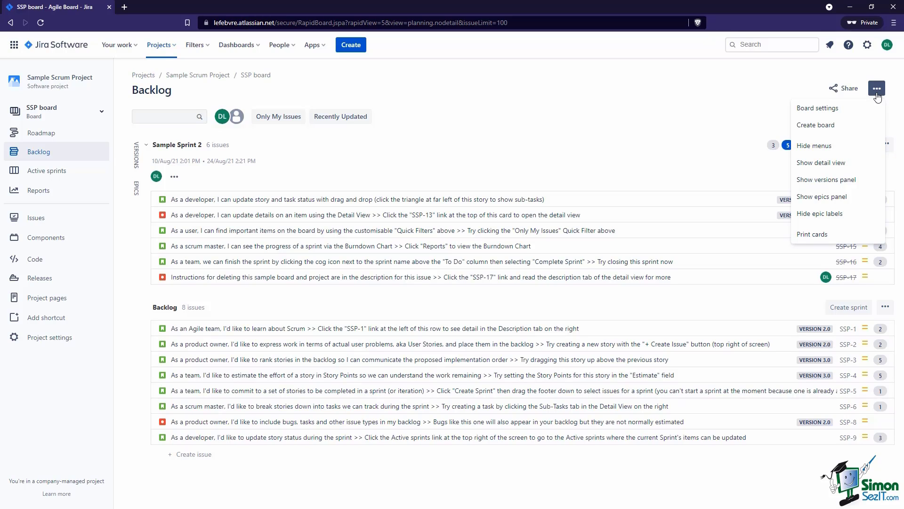
{"action": "left_click", "coordinate": [877, 93]}
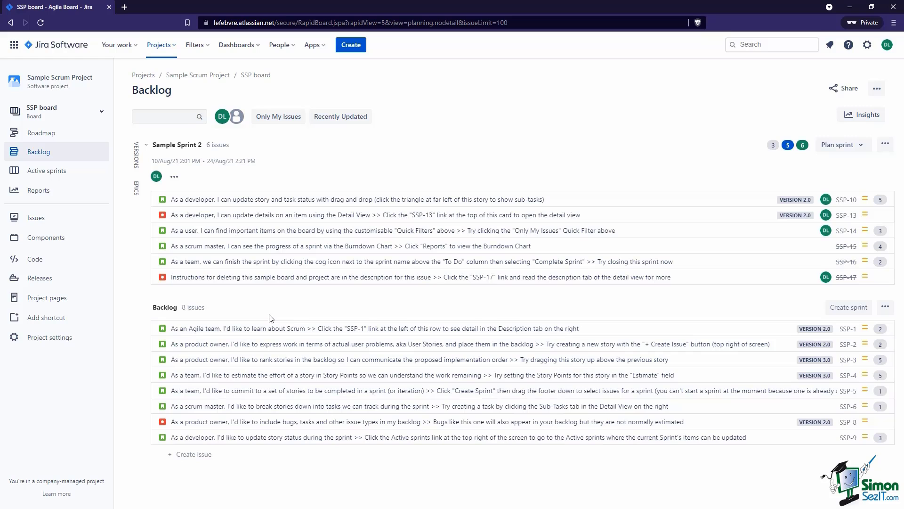
- Complete Sample Sprint 2 from the active sprint board, moving all incomplete issues to a new sprint
{"action": "left_click", "coordinate": [67, 179]}
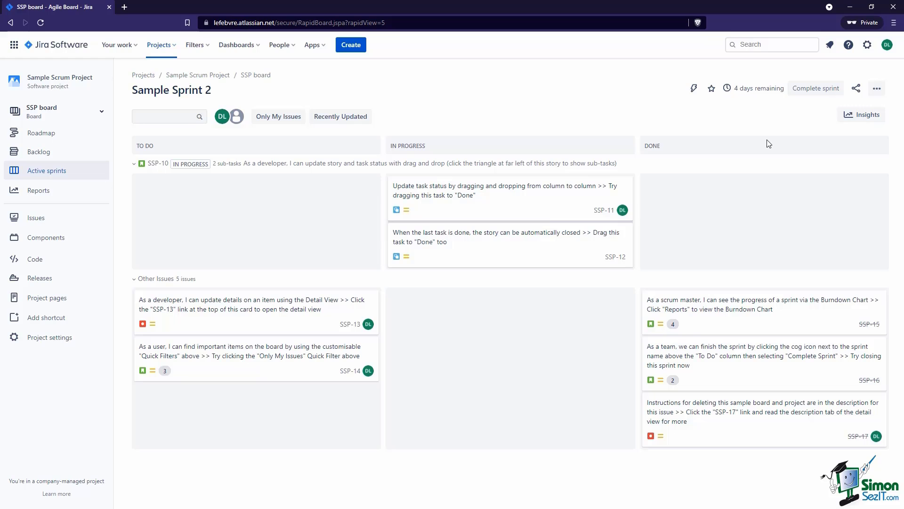
{"action": "left_click", "coordinate": [809, 90]}
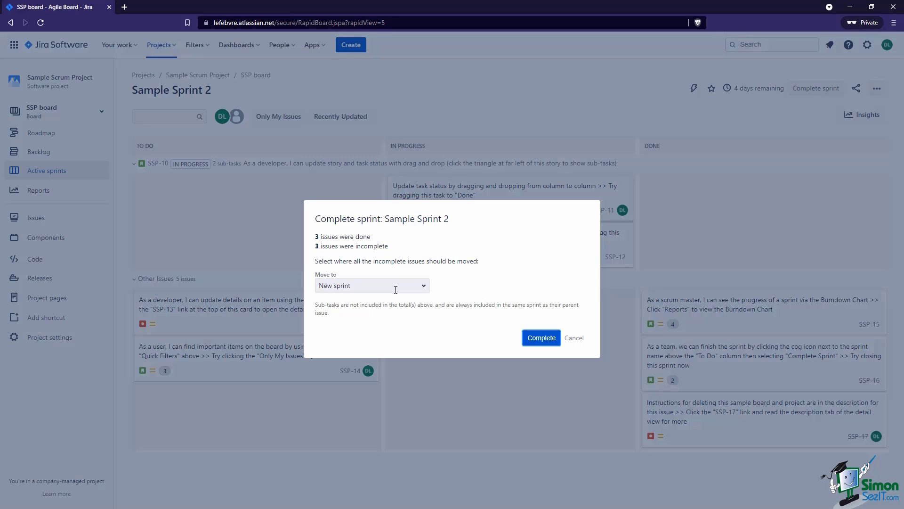
{"action": "left_click", "coordinate": [396, 285]}
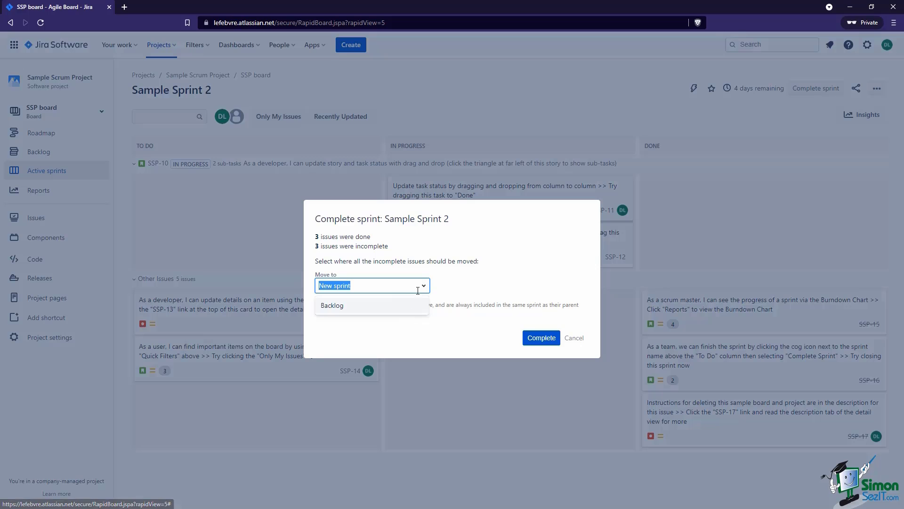
{"action": "left_click", "coordinate": [444, 289]}
{"action": "left_click", "coordinate": [537, 338]}
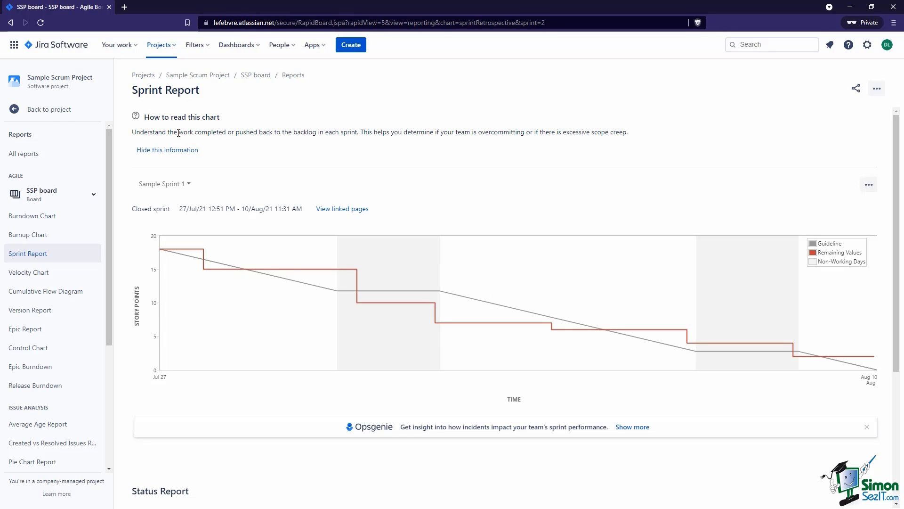
- Review the Sample Sprint 1 burndown chart and the status report in the Sprint Report
{"action": "left_click", "coordinate": [53, 119]}
{"action": "scroll", "coordinate": [303, 283], "scroll_direction": "down", "scroll_amount": 5}
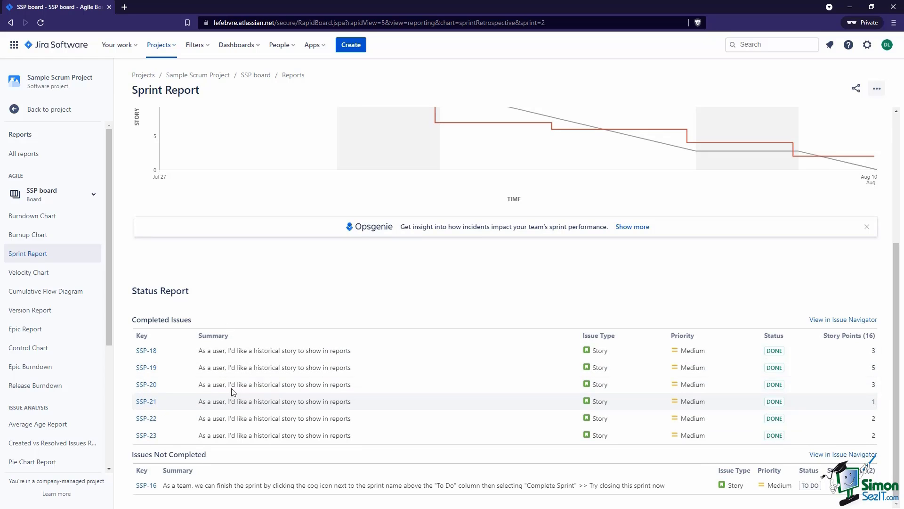
{"action": "scroll", "coordinate": [233, 377], "scroll_direction": "up", "scroll_amount": 5}
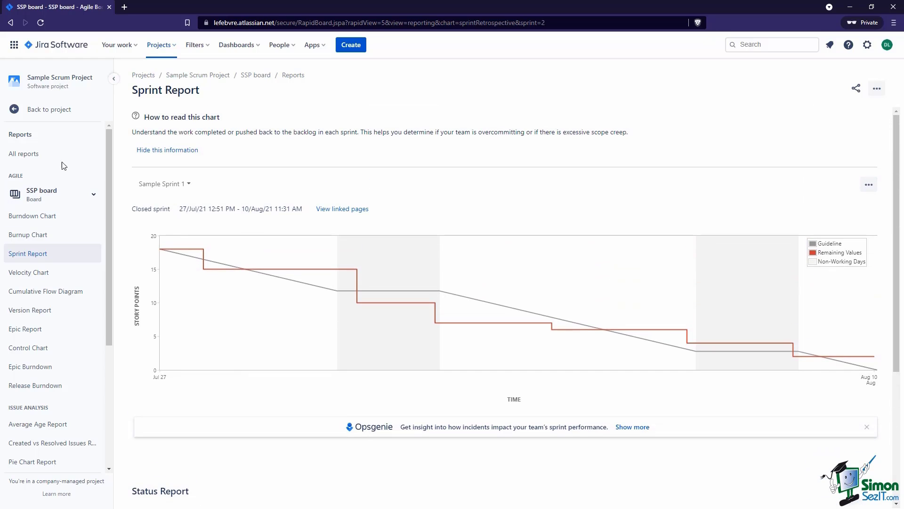
- Go back to the project's Backlog and check the account owner's issues with the assignee filter, clearing it again
{"action": "left_click", "coordinate": [56, 109]}
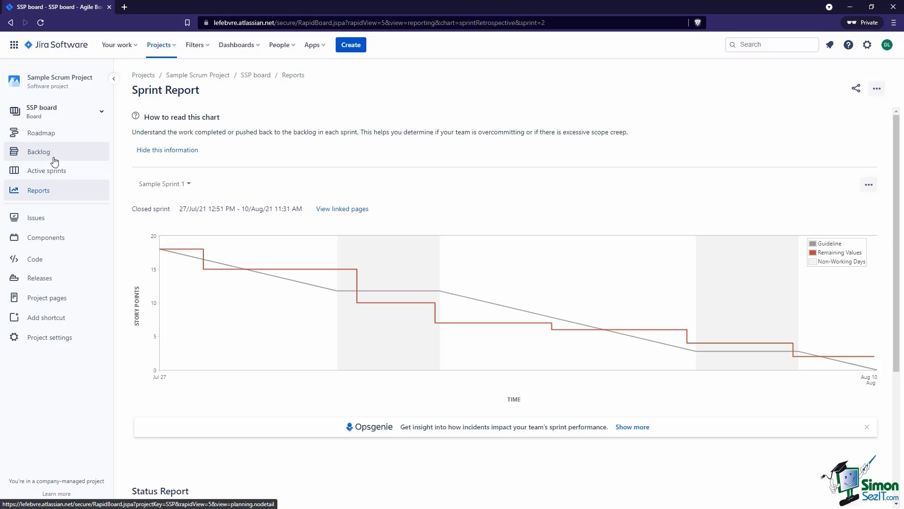
{"action": "left_click", "coordinate": [55, 160]}
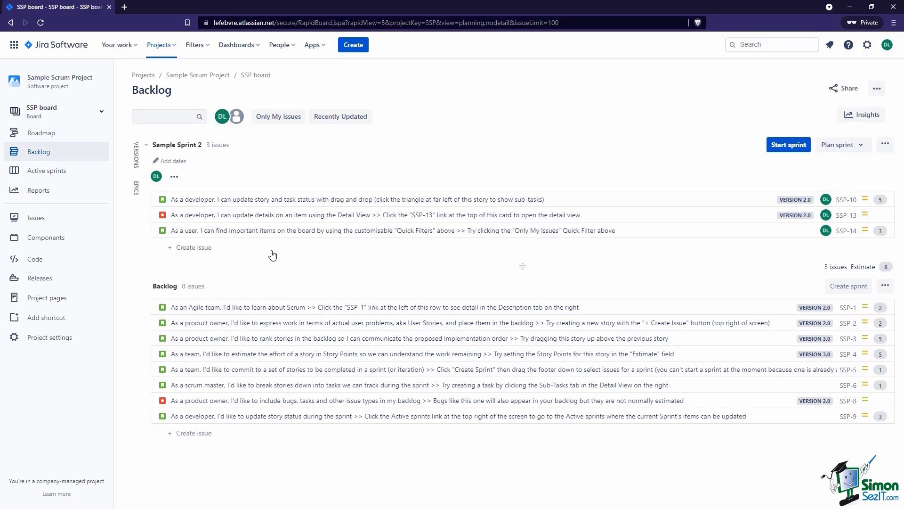
{"action": "left_click", "coordinate": [222, 117]}
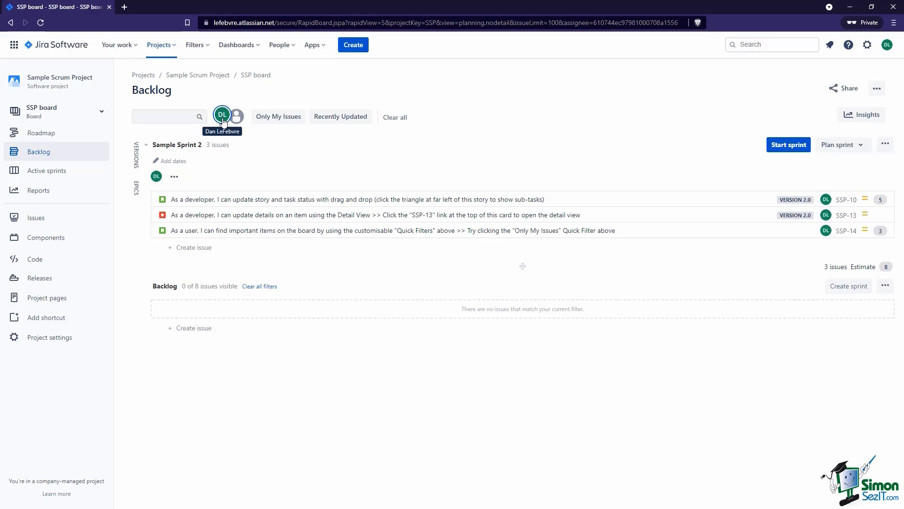
{"action": "left_click", "coordinate": [222, 118]}
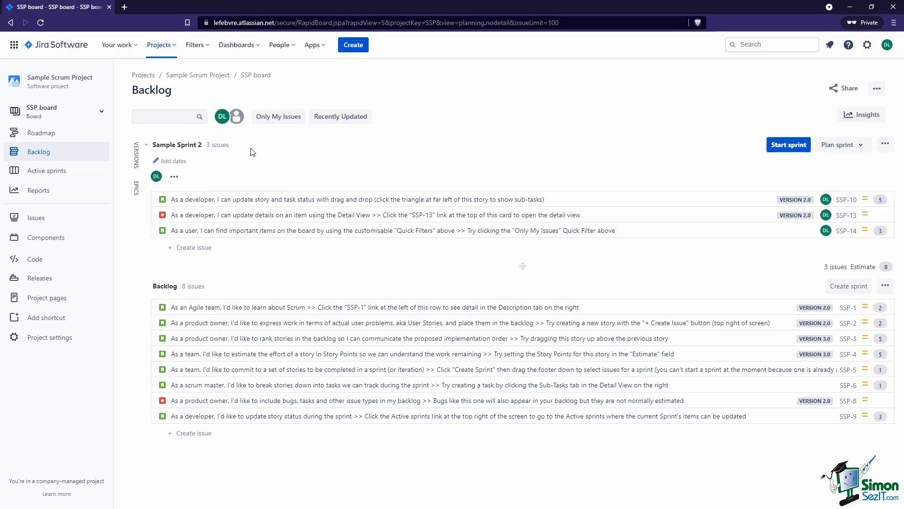
- Show the backlog's versions and epics, examine the details of Version 2.0, and list all issues for both groupings
{"action": "left_click", "coordinate": [135, 158]}
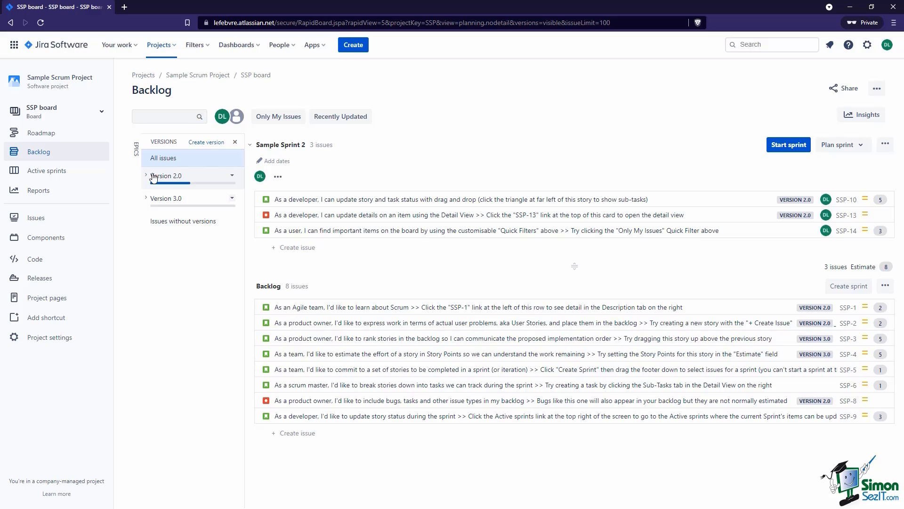
{"action": "left_click", "coordinate": [146, 177]}
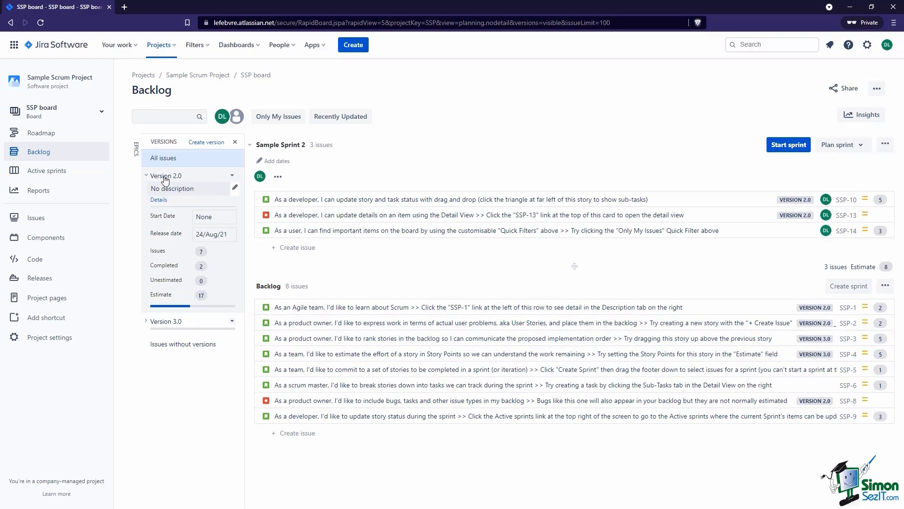
{"action": "left_click", "coordinate": [136, 151]}
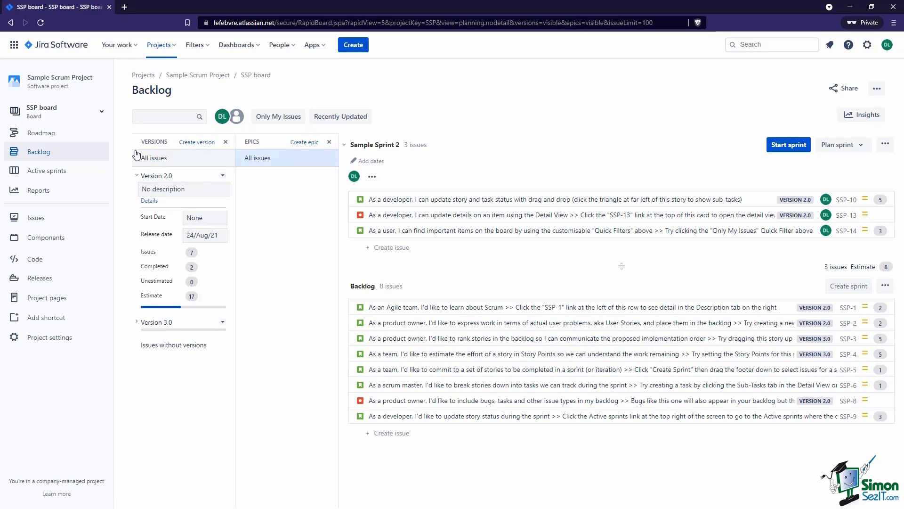
{"action": "left_click", "coordinate": [266, 163]}
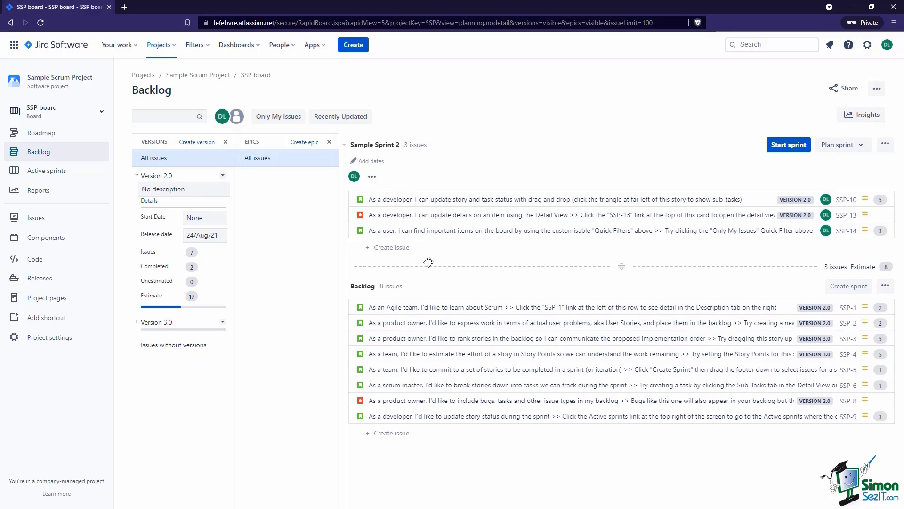
{"action": "left_click", "coordinate": [180, 156]}
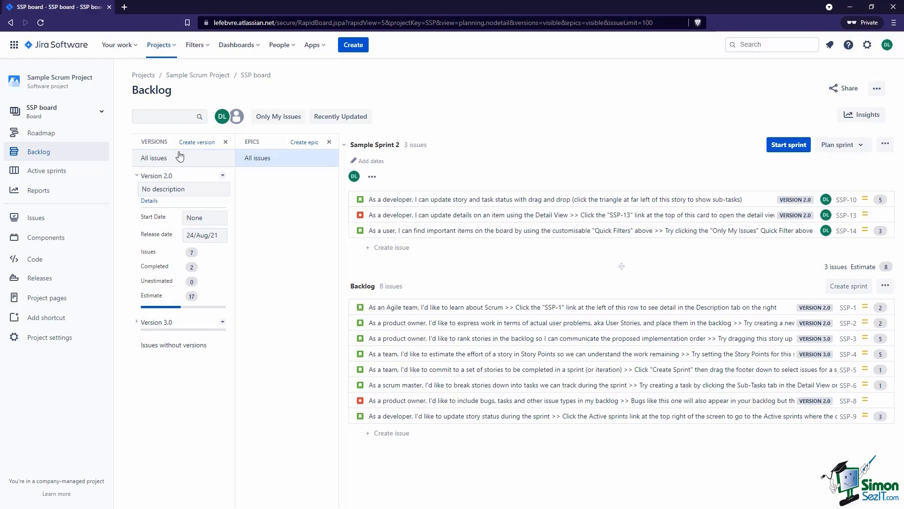
- Collapse the Version 2.0 details and hide the epics and versions from the backlog
{"action": "left_click", "coordinate": [136, 176]}
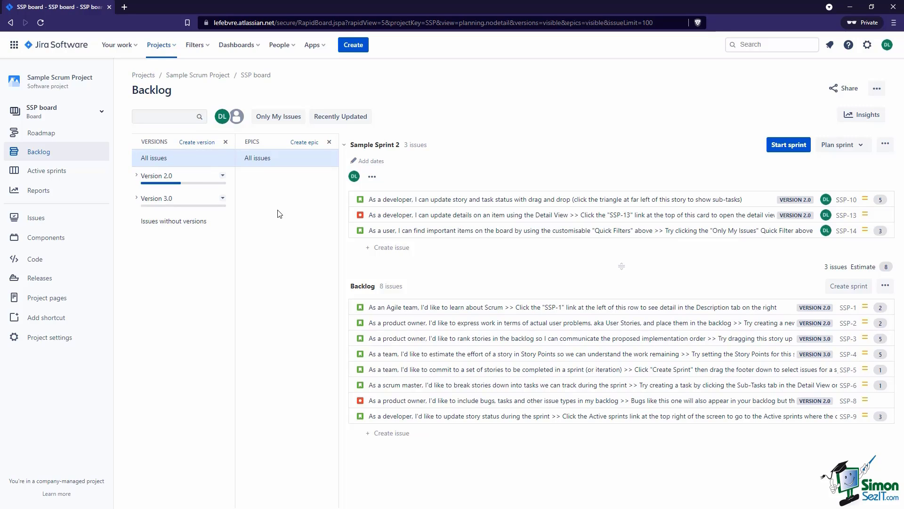
{"action": "left_click", "coordinate": [329, 142]}
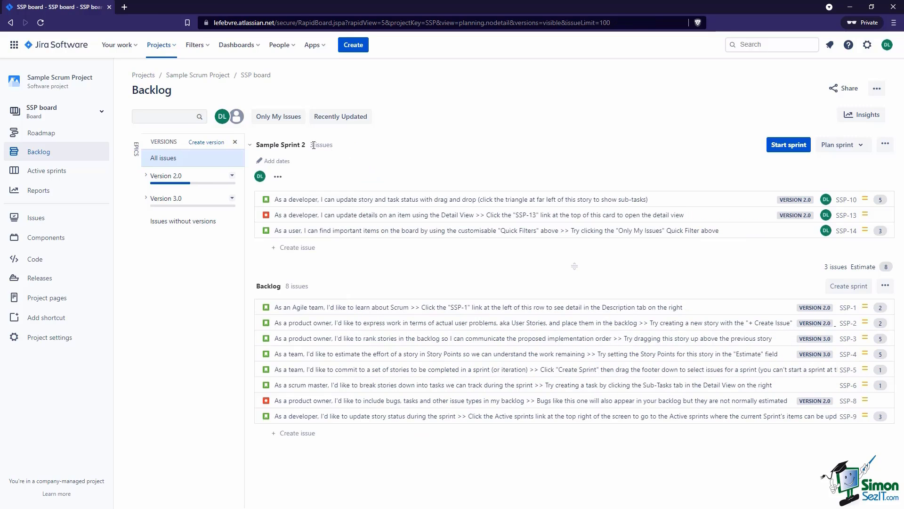
{"action": "left_click", "coordinate": [226, 142]}
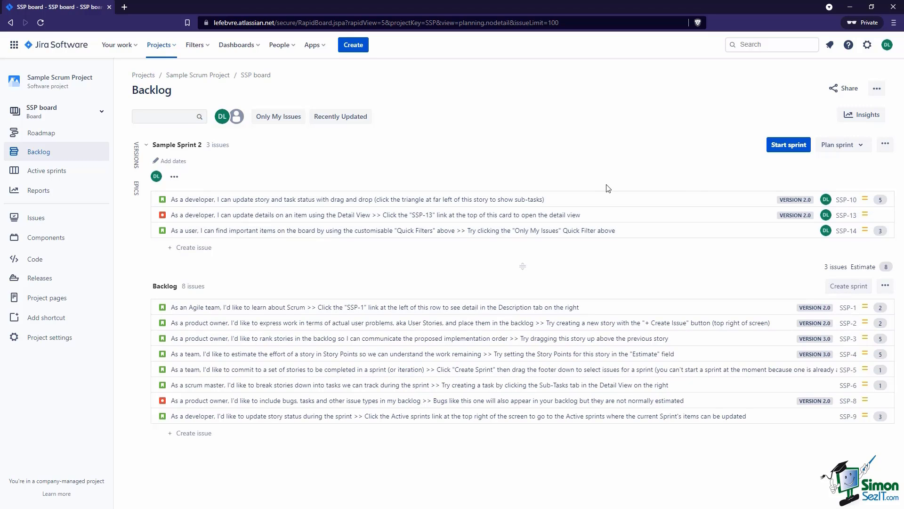
- Edit Sample Sprint 2, try 4 weeks as its duration, settle on 2 weeks, and submit the update
{"action": "left_click", "coordinate": [886, 144]}
{"action": "left_click", "coordinate": [822, 155]}
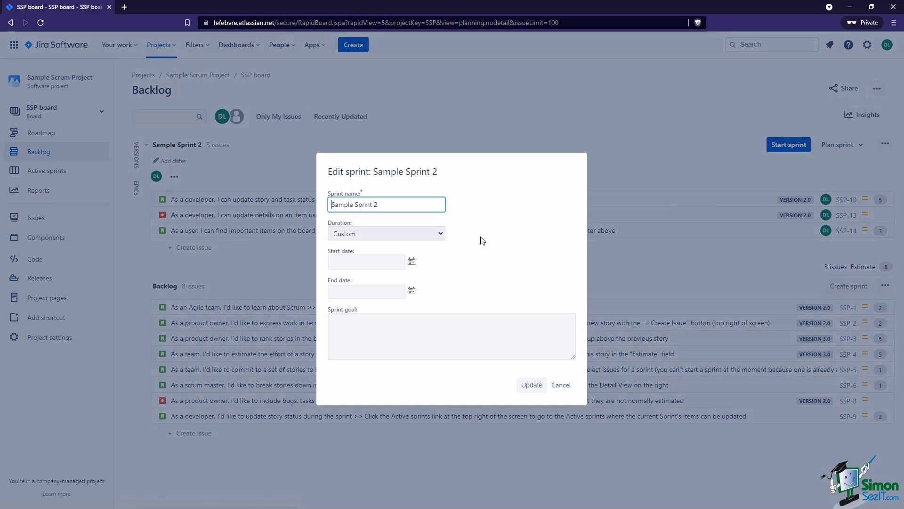
{"action": "left_click", "coordinate": [391, 233]}
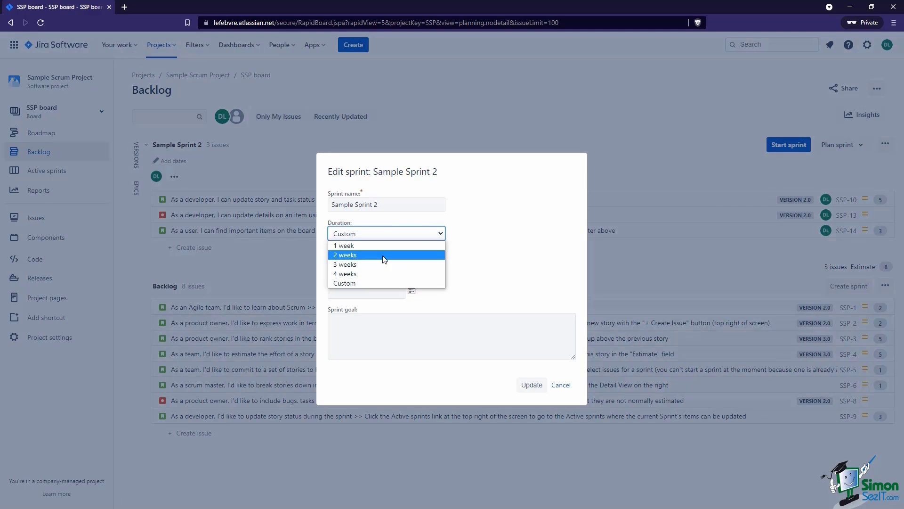
{"action": "left_click", "coordinate": [387, 255]}
{"action": "left_click", "coordinate": [384, 238]}
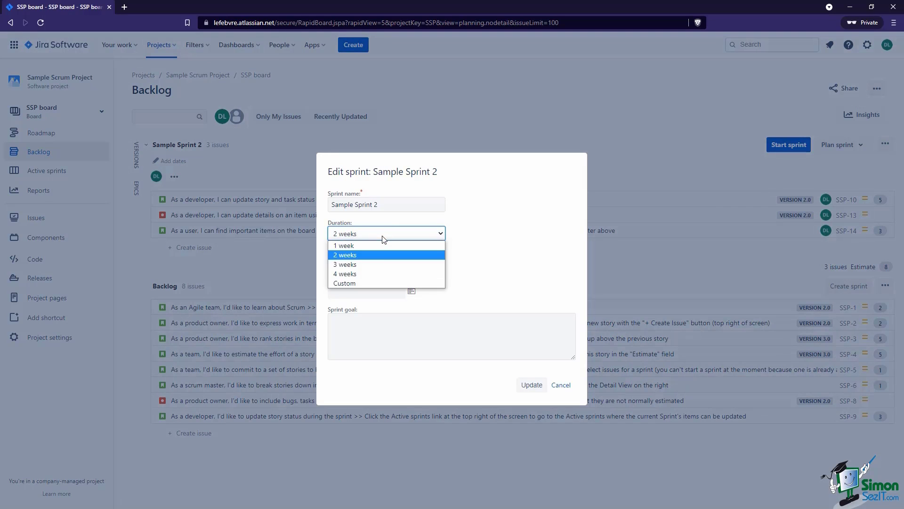
{"action": "left_click", "coordinate": [376, 274]}
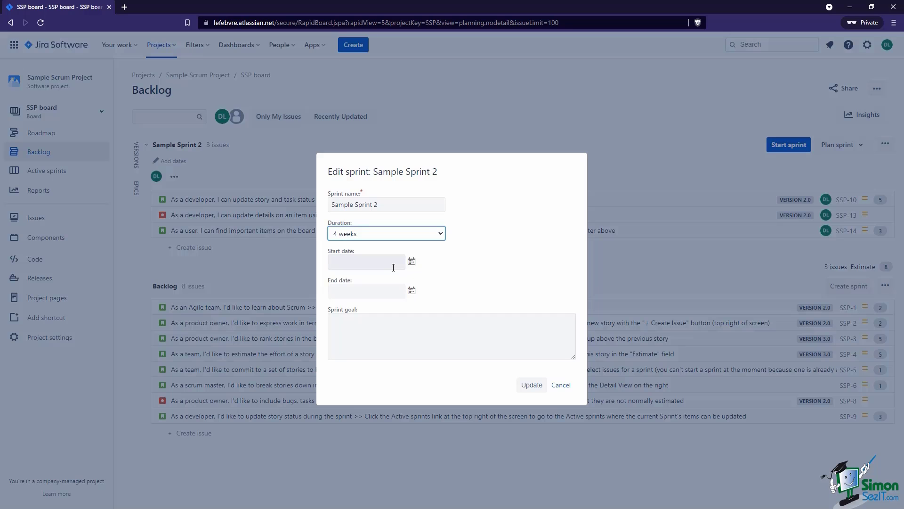
{"action": "left_click", "coordinate": [436, 236]}
{"action": "left_click", "coordinate": [420, 255]}
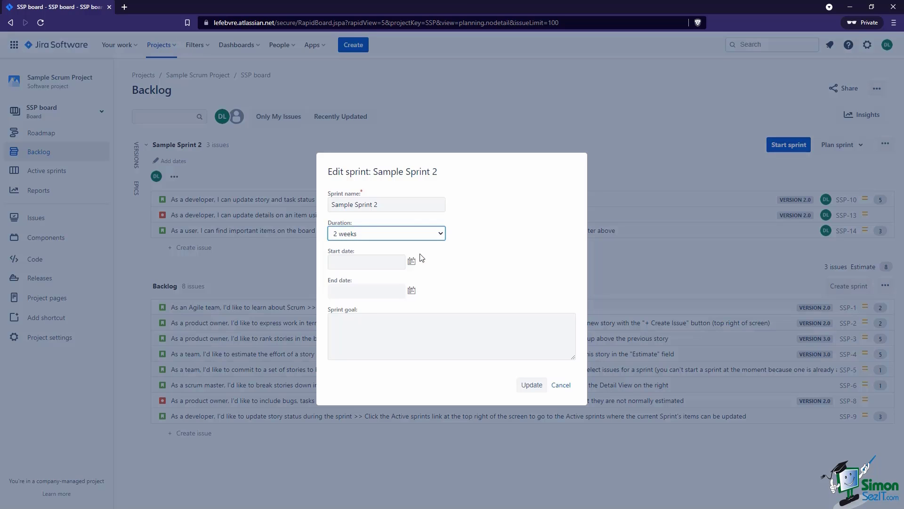
{"action": "left_click", "coordinate": [526, 386]}
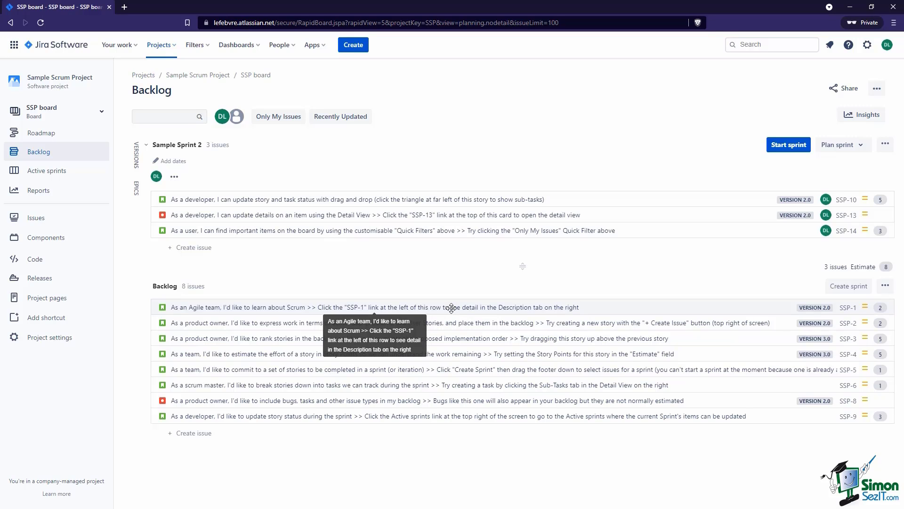
- Move the backlog issues SSP-1 through SSP-4 into Sample Sprint 2
{"action": "left_click_drag", "start_coordinate": [452, 308], "coordinate": [445, 246]}
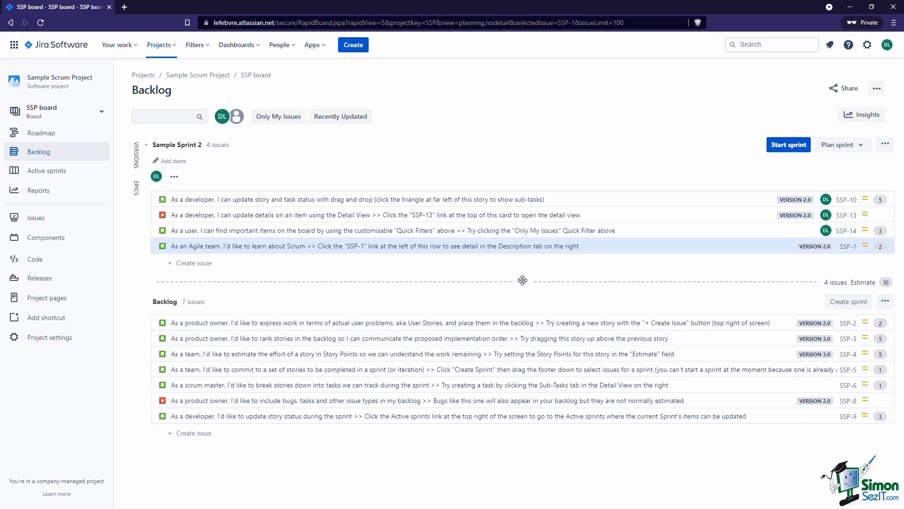
{"action": "left_click_drag", "start_coordinate": [522, 282], "coordinate": [518, 354]}
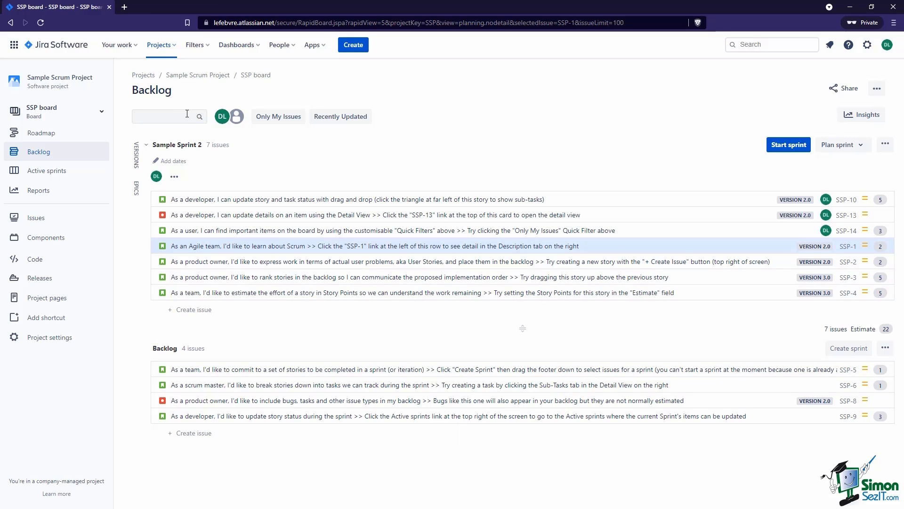
- Open backlog issue SSP-5 and assign it to the other team member instead of the account owner
{"action": "left_click", "coordinate": [408, 372]}
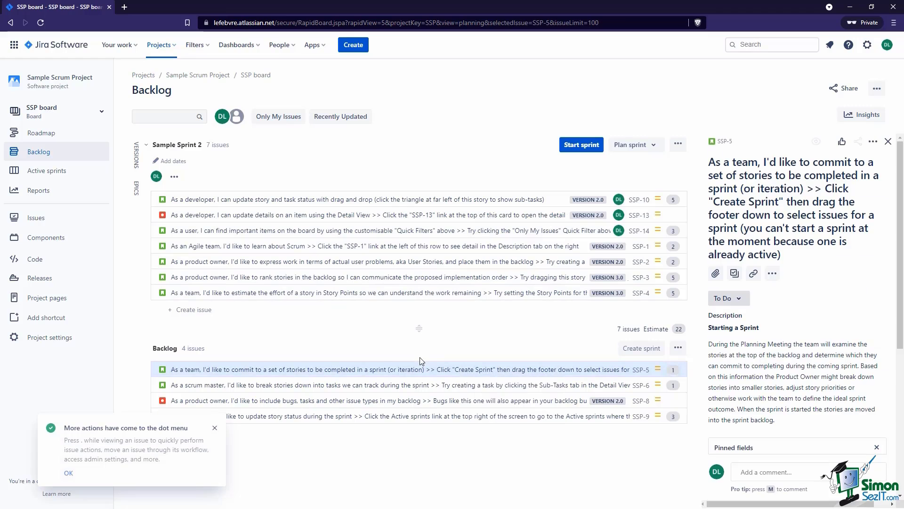
{"action": "scroll", "coordinate": [764, 364], "scroll_direction": "down", "scroll_amount": 4}
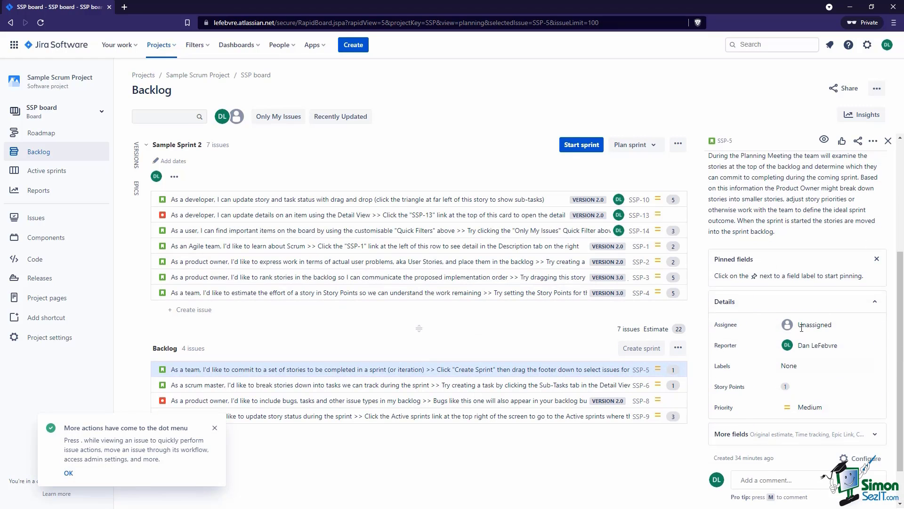
{"action": "left_click", "coordinate": [818, 320]}
{"action": "left_click", "coordinate": [821, 392]}
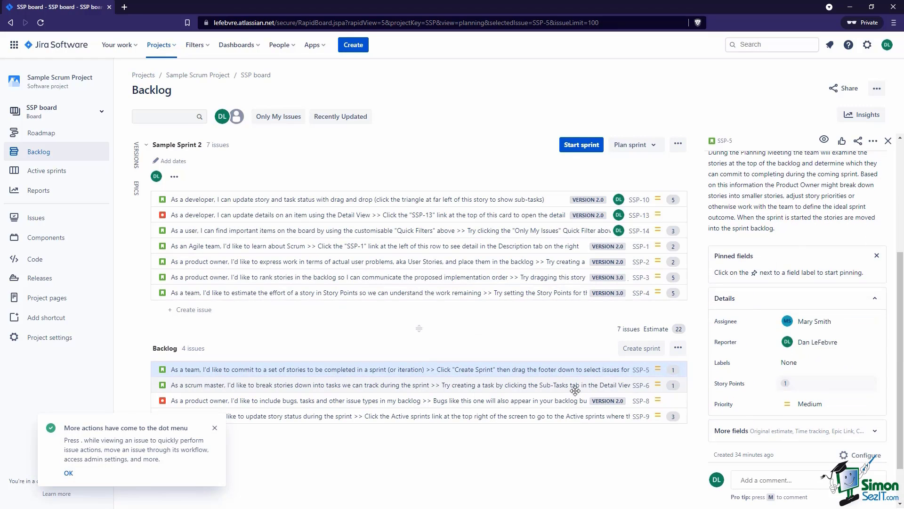
- Assign backlog issue SSP-6 to the same team member as SSP-5 and close its details
{"action": "left_click", "coordinate": [522, 385]}
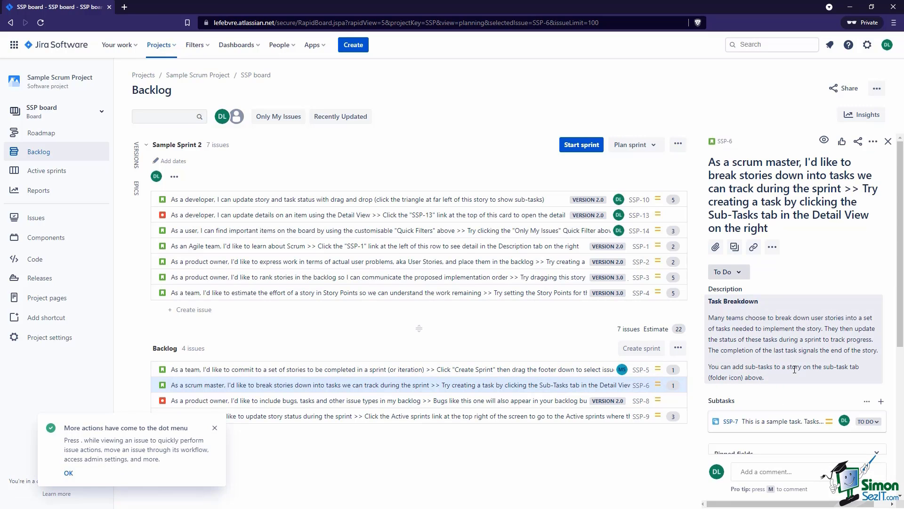
{"action": "scroll", "coordinate": [807, 330], "scroll_direction": "down", "scroll_amount": 5}
{"action": "left_click", "coordinate": [807, 329]}
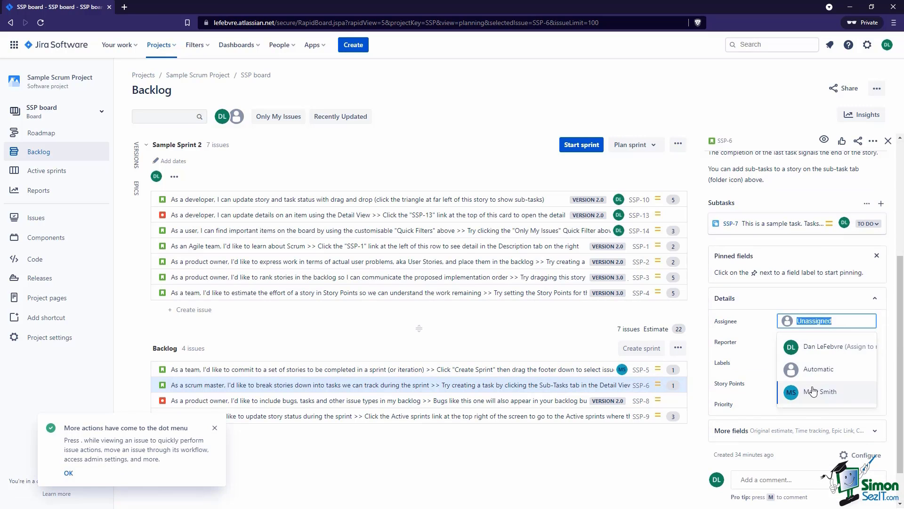
{"action": "left_click", "coordinate": [806, 390]}
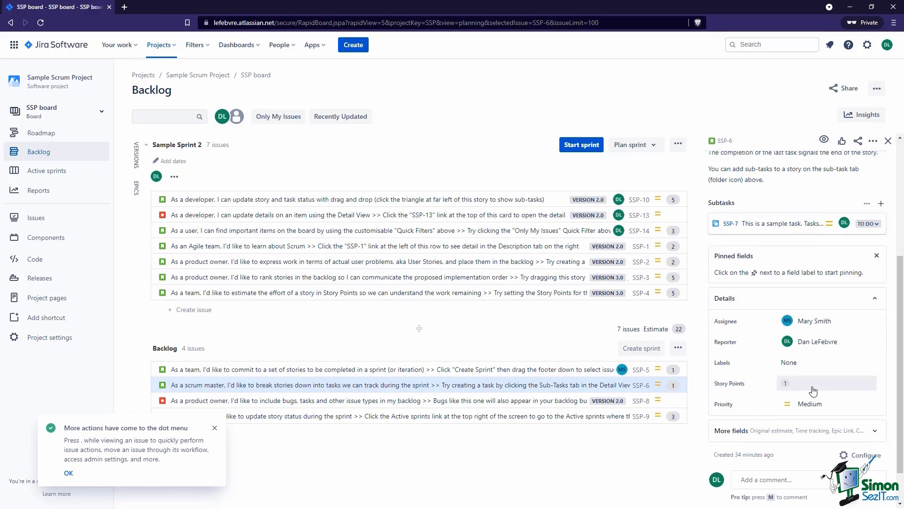
{"action": "left_click", "coordinate": [887, 140]}
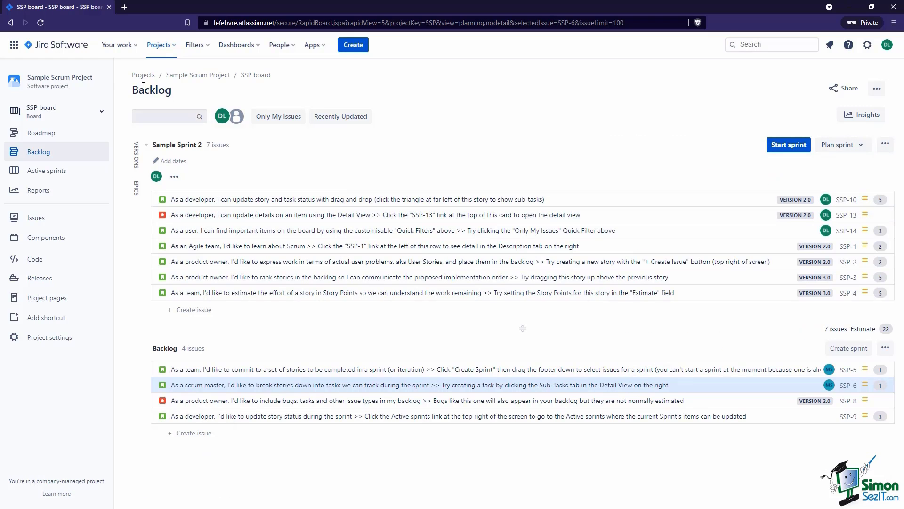
- Reload the backlog page, view only the issues assigned to the account owner, and remove that filter
{"action": "left_click", "coordinate": [40, 22]}
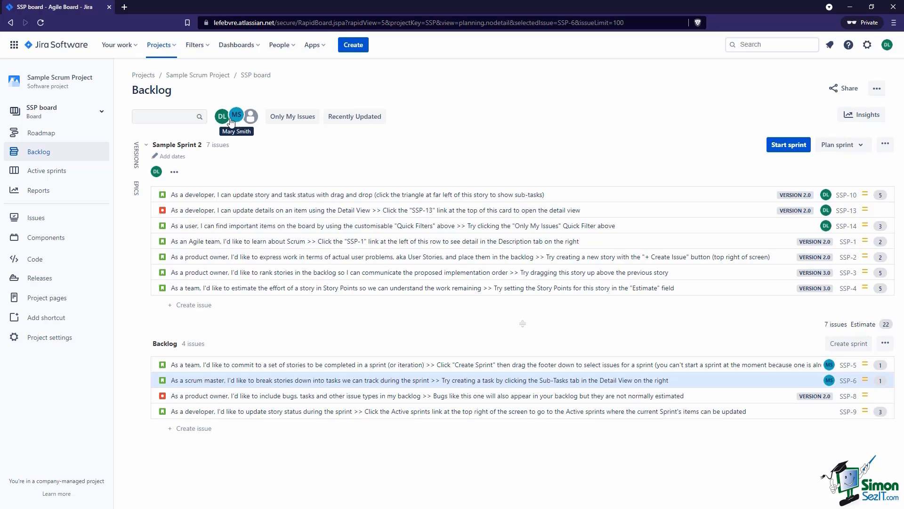
{"action": "left_click", "coordinate": [222, 116]}
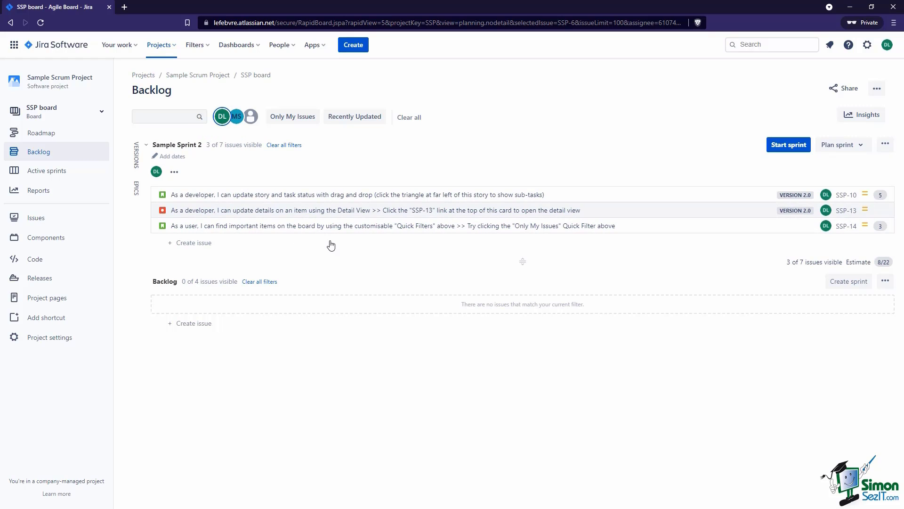
{"action": "left_click", "coordinate": [223, 118]}
- Filter by the second team member, extend Sample Sprint 2 to include SSP-5 and SSP-6, and remove the filter
{"action": "left_click", "coordinate": [237, 116]}
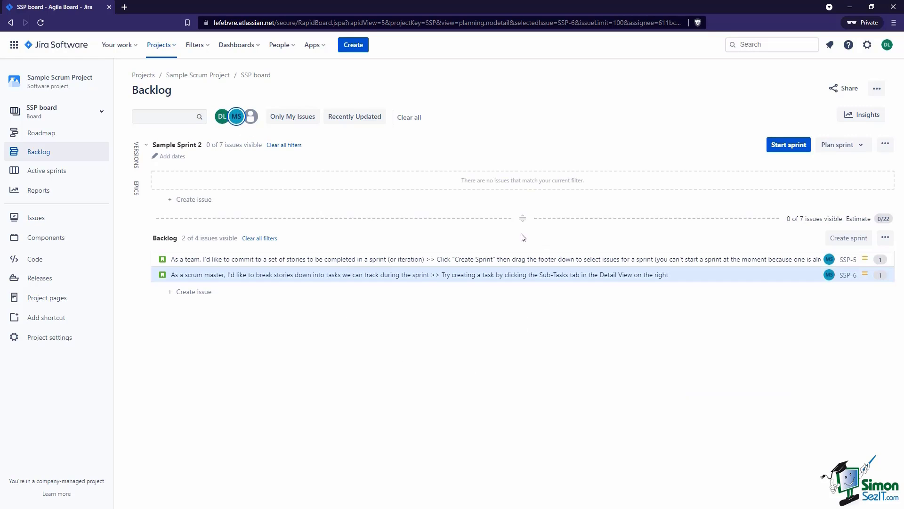
{"action": "left_click_drag", "start_coordinate": [521, 217], "coordinate": [517, 292]}
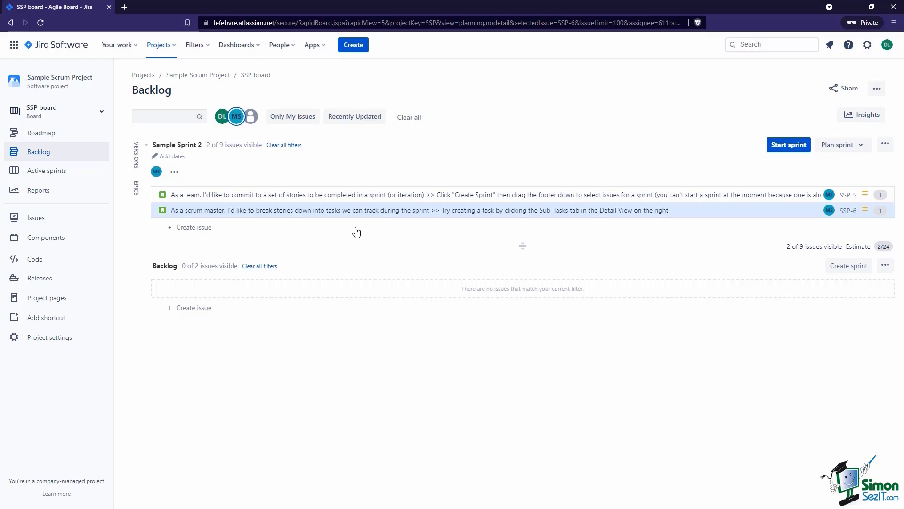
{"action": "left_click", "coordinate": [236, 117]}
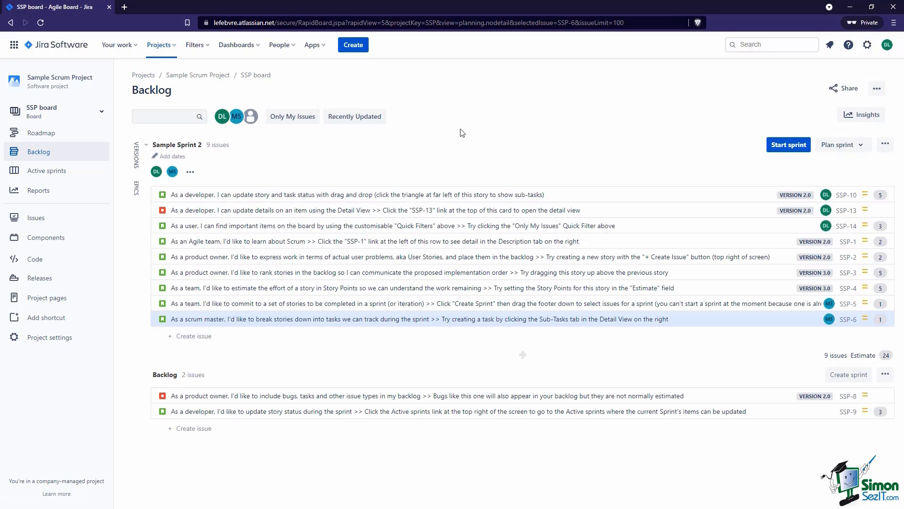
- Filter the backlog by unassigned issues, move SSP-1 through SSP-4 from Sample Sprint 2 to the backlog, and remove the filter
{"action": "left_click", "coordinate": [251, 117]}
{"action": "left_click", "coordinate": [390, 182]}
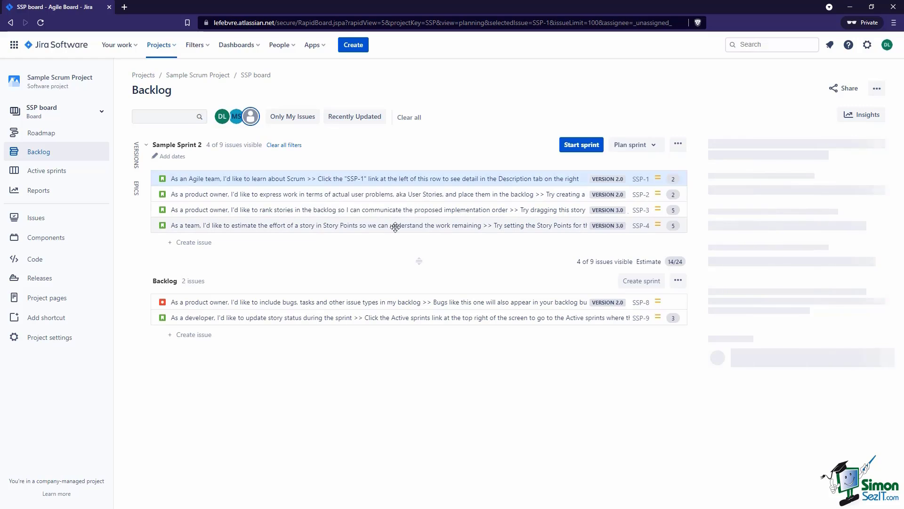
{"action": "left_click", "coordinate": [395, 225], "text": "shift"}
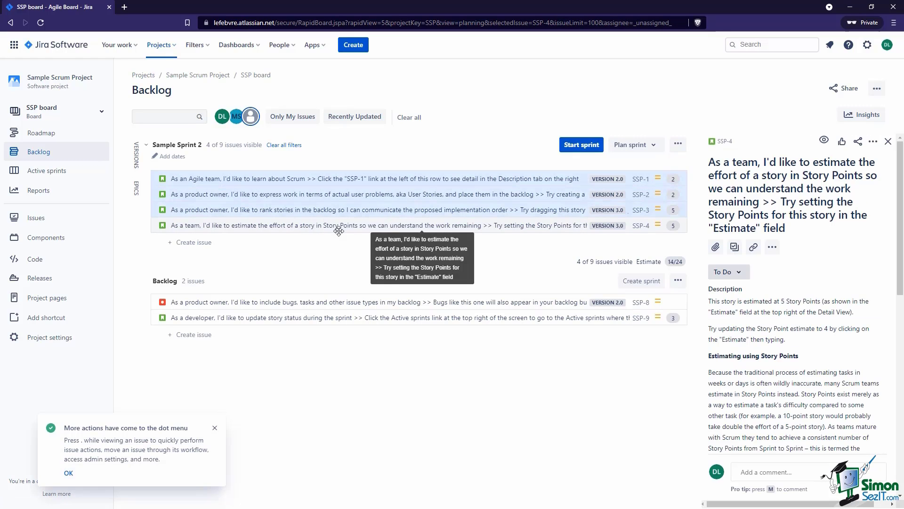
{"action": "left_click_drag", "start_coordinate": [335, 226], "coordinate": [335, 335]}
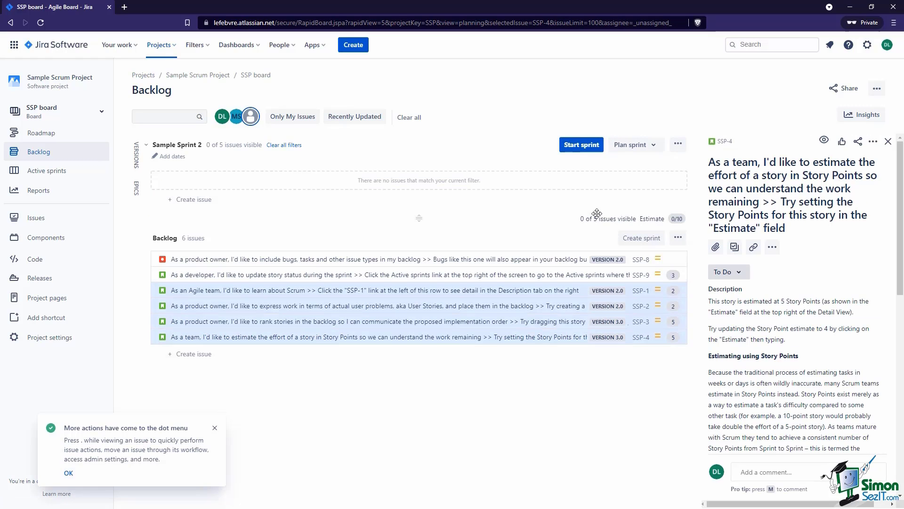
{"action": "left_click", "coordinate": [889, 141]}
{"action": "left_click", "coordinate": [251, 117]}
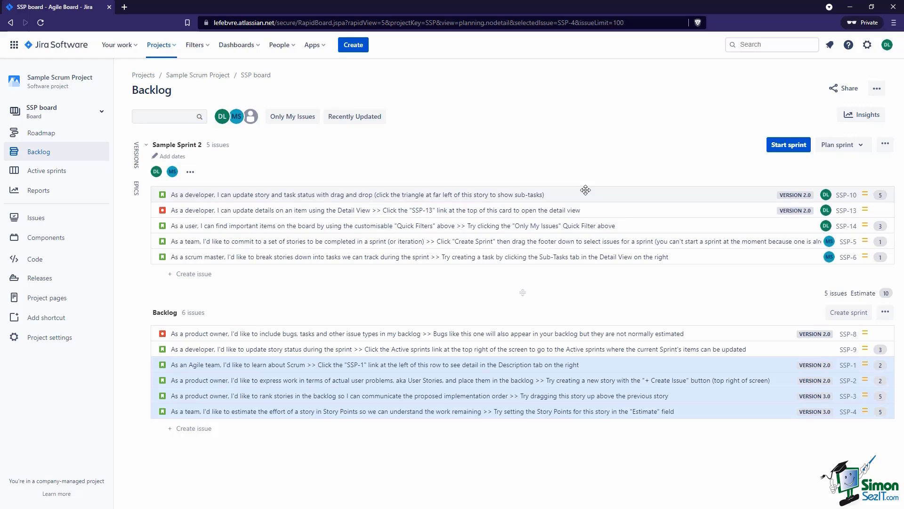
- Start Sample Sprint 2 with the default two-week duration and move sub-task SSP-7 to In Progress
{"action": "left_click", "coordinate": [787, 148]}
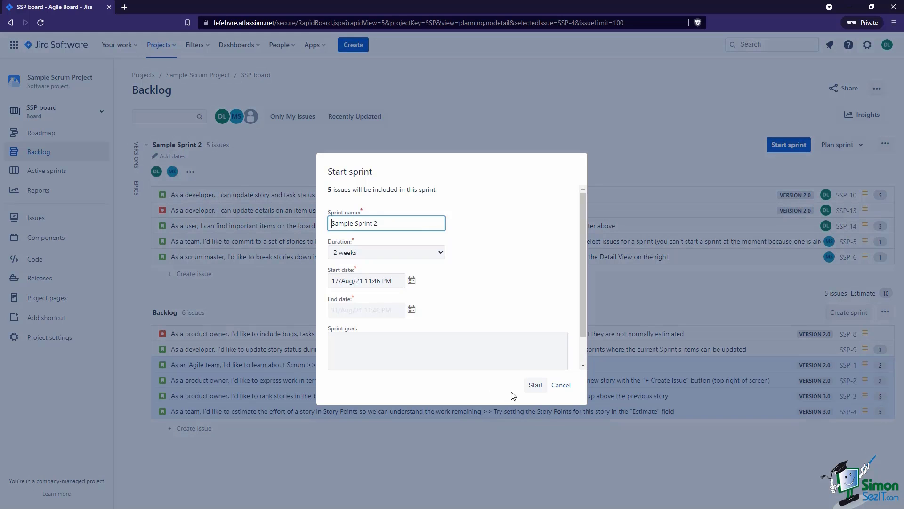
{"action": "left_click", "coordinate": [537, 386]}
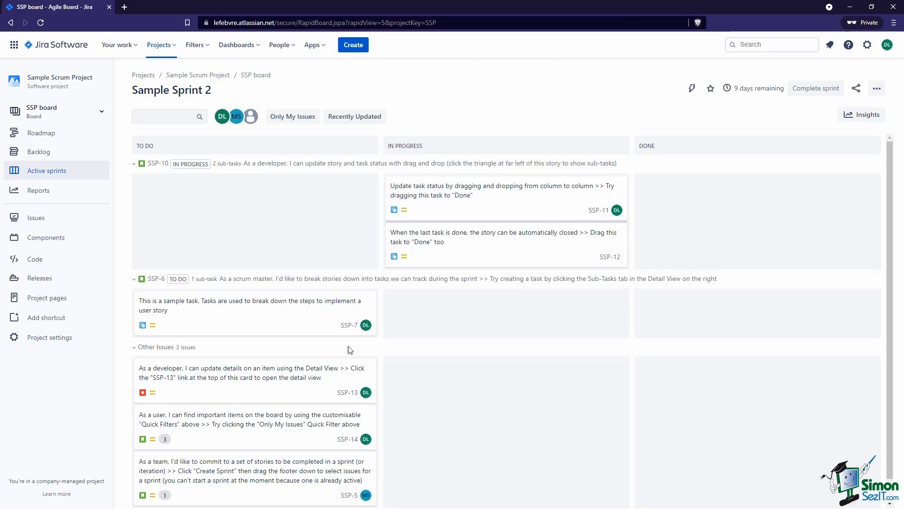
{"action": "left_click_drag", "start_coordinate": [293, 306], "coordinate": [494, 306]}
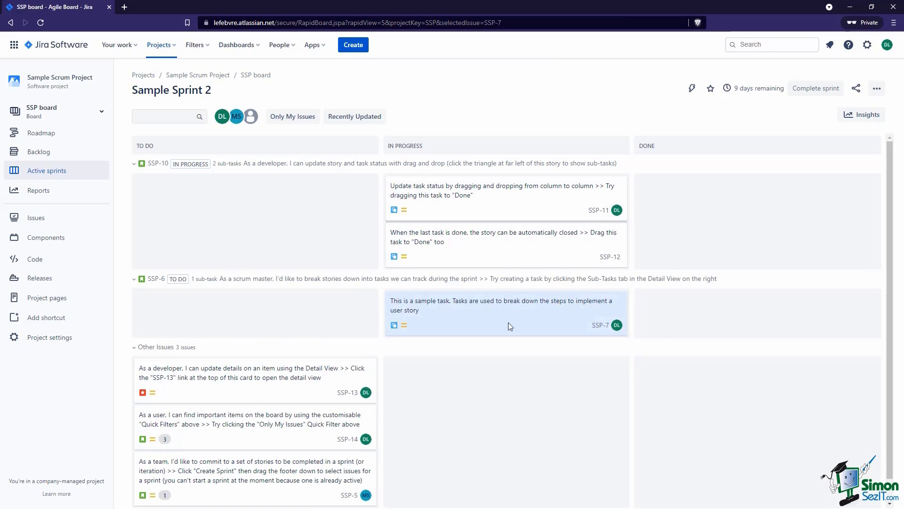